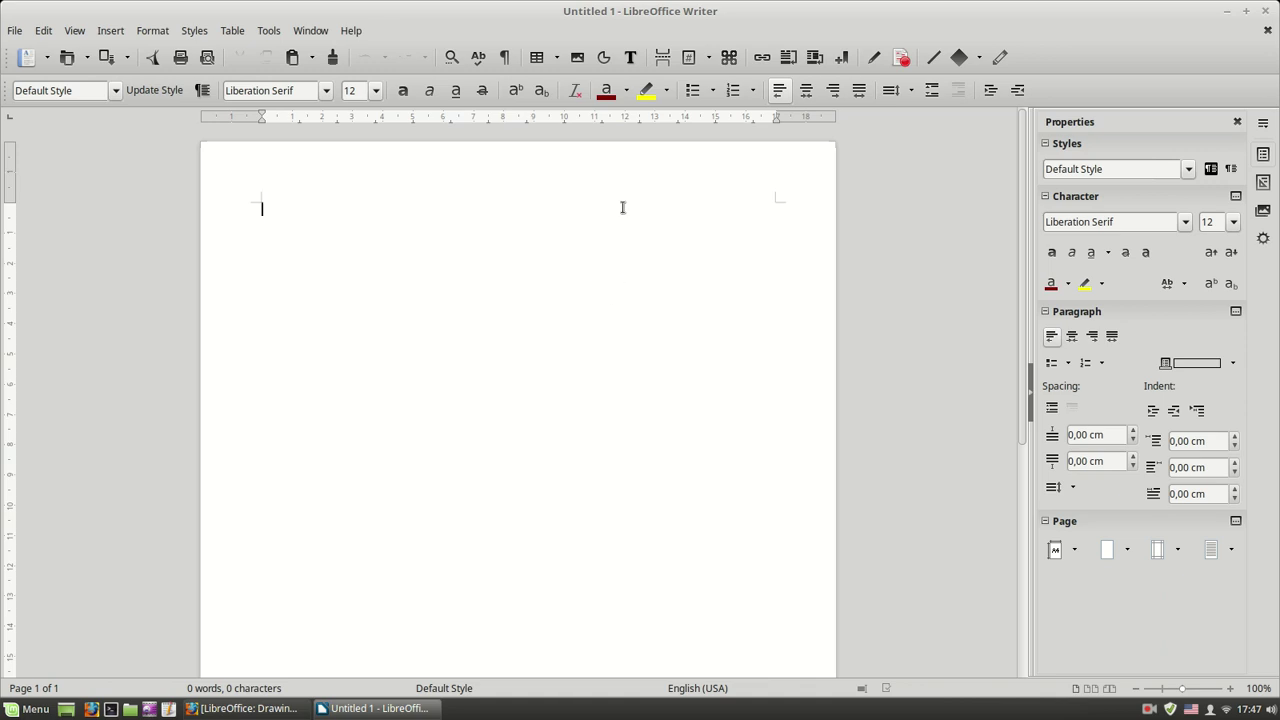
left_click(631, 62)
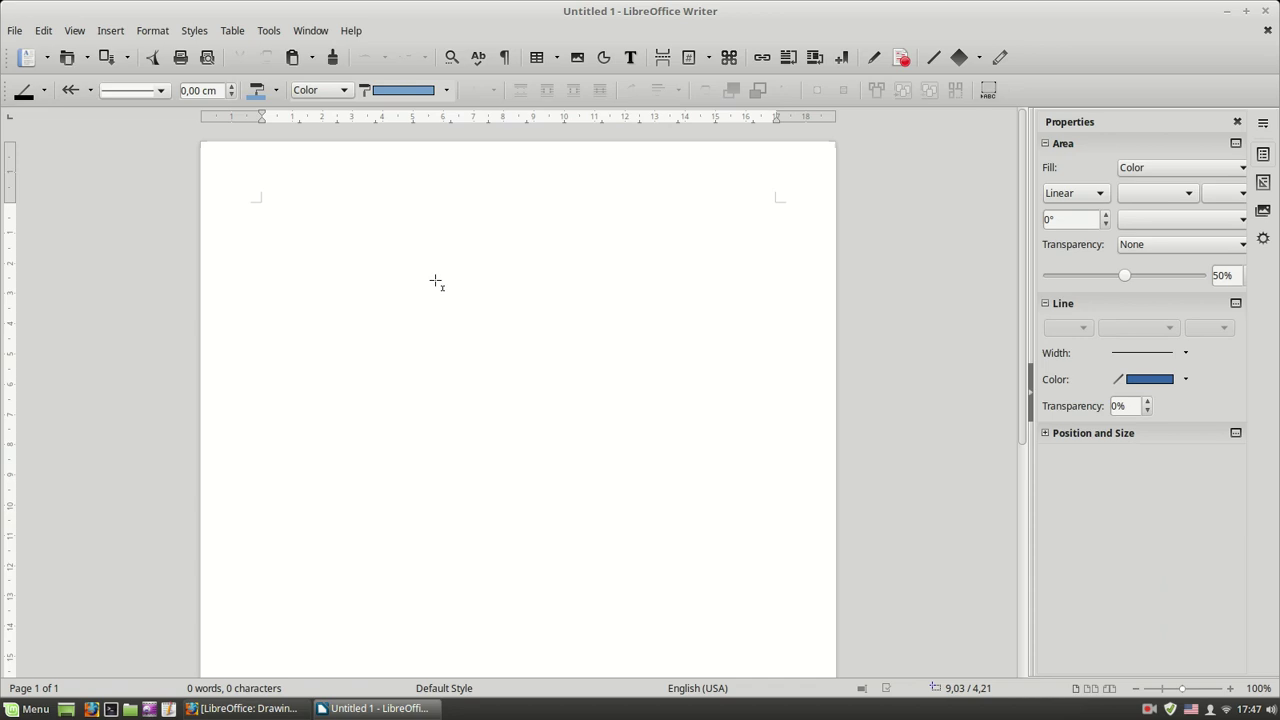
left_click_drag(324, 248, 557, 390)
key("Escape")
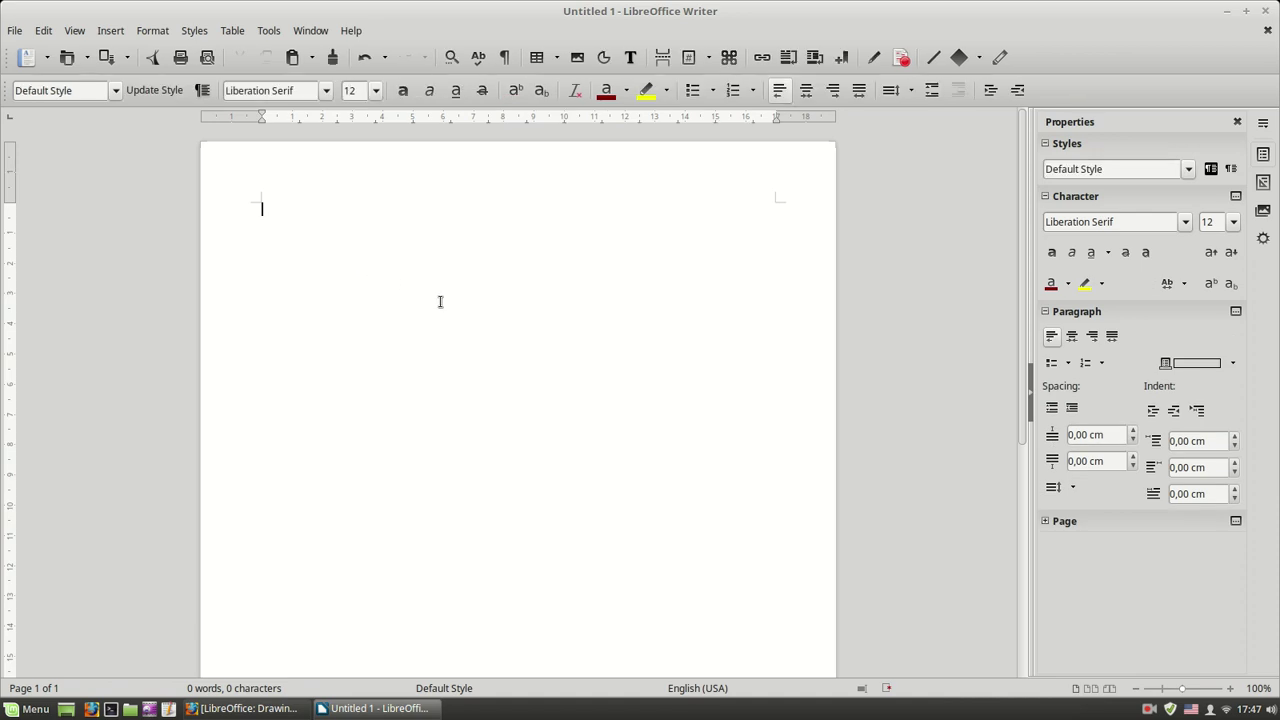
Insert a text box about 7.20 × 4.76 cm in the upper part of the page containing "This Text Box"
left_click(630, 57)
left_click_drag(382, 267, 602, 413)
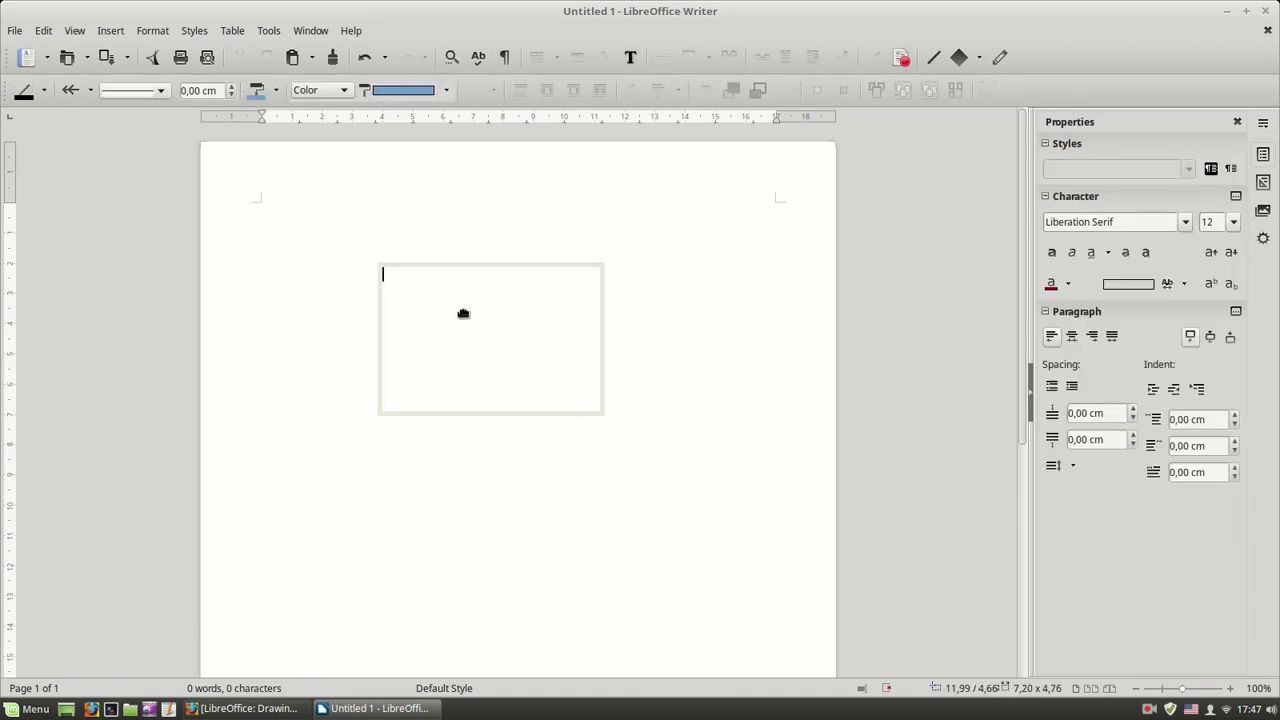
type("sda")
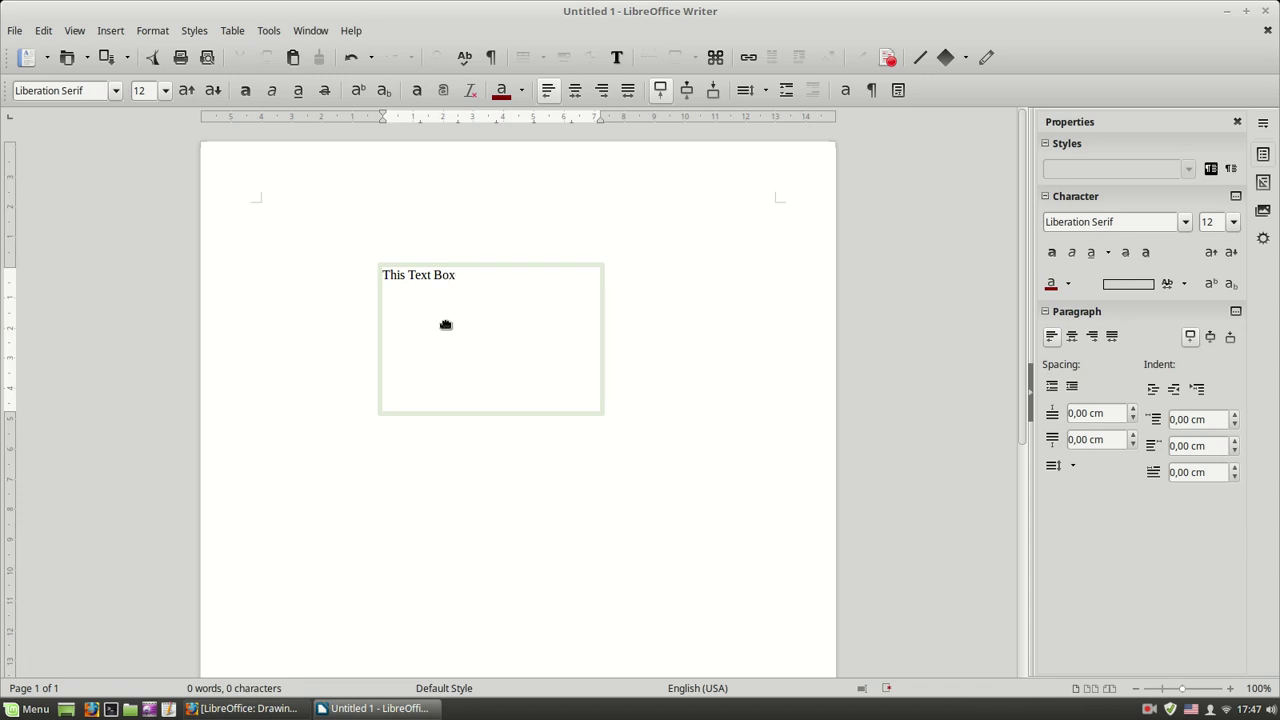
left_click(661, 322)
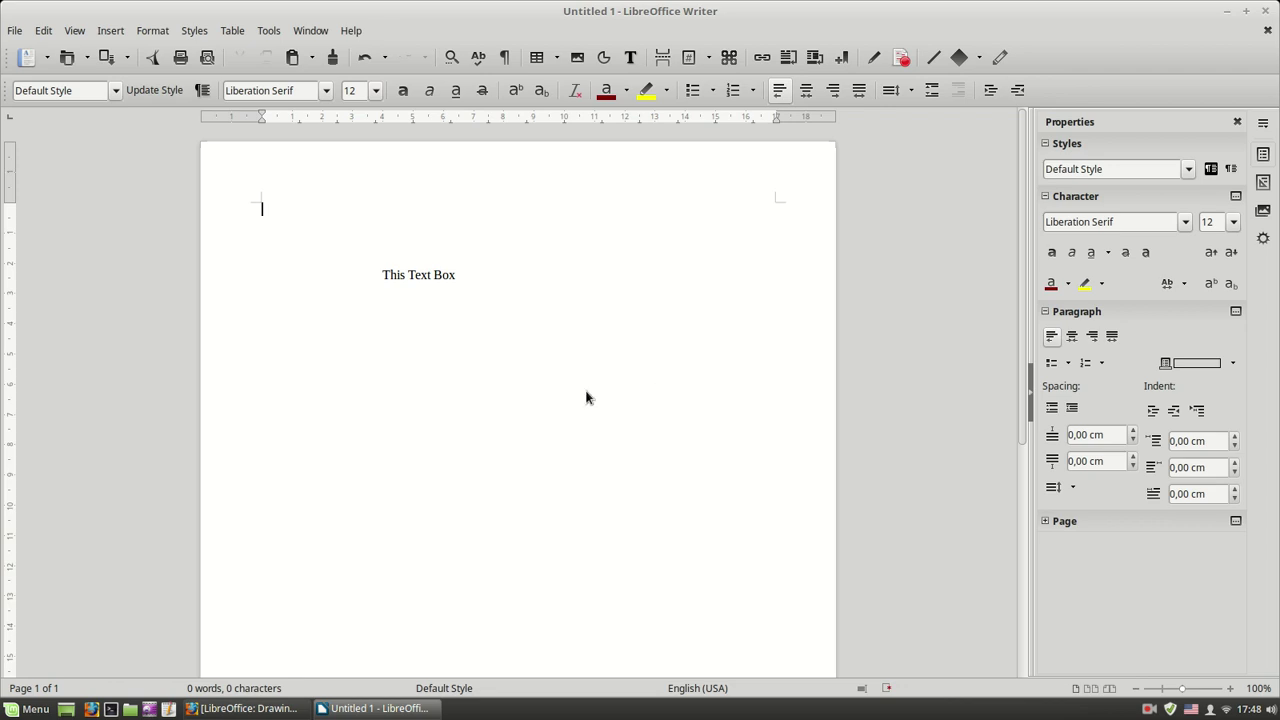
Move the text box on the page to position about 2.00 / 3.21 cm
left_click(446, 280)
mouse_move(509, 274)
left_mouse_down()
mouse_move(471, 321)
mouse_move(520, 391)
mouse_move(445, 358)
left_mouse_up()
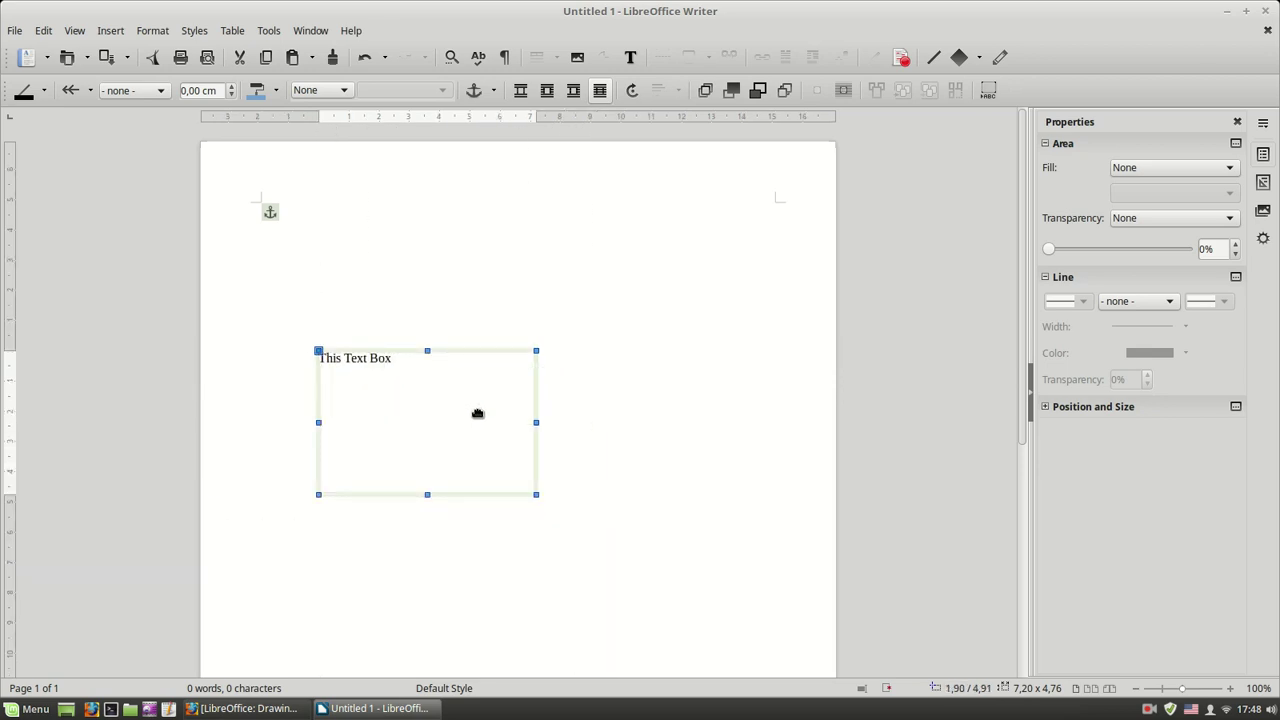
scroll(477, 413, "down", 1)
left_click_drag(443, 312, 462, 281)
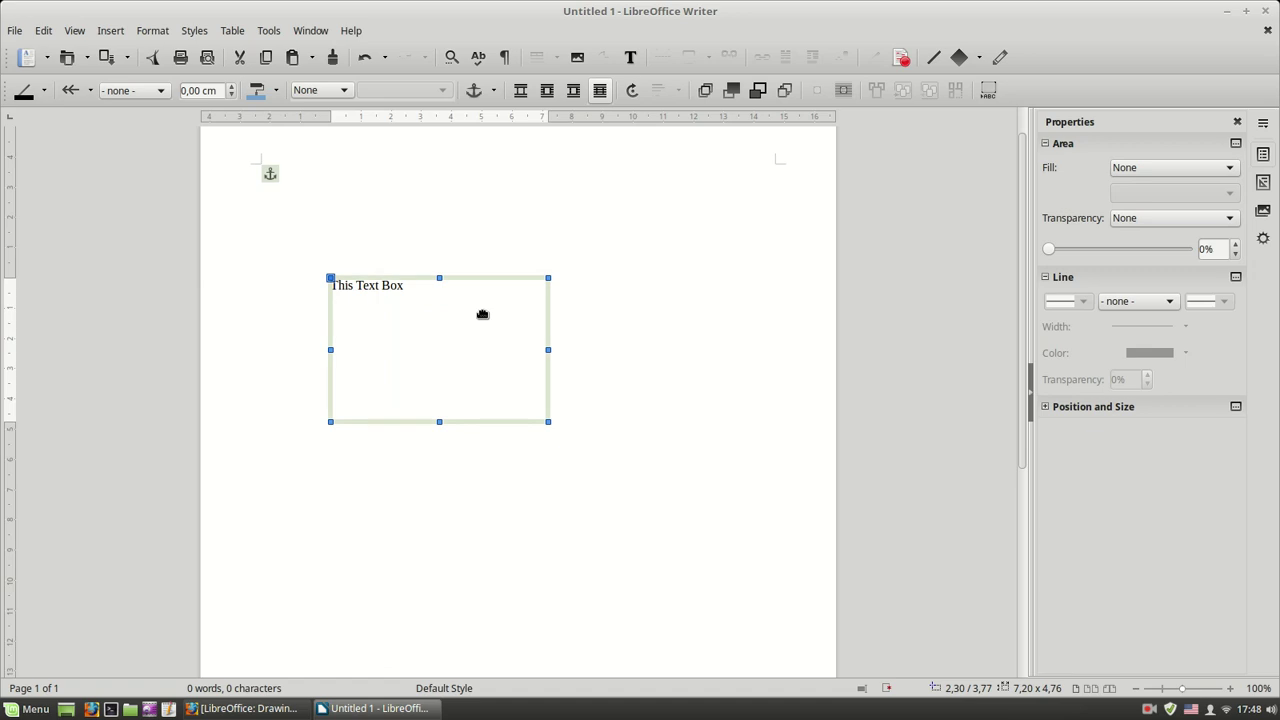
key("ctrl+z")
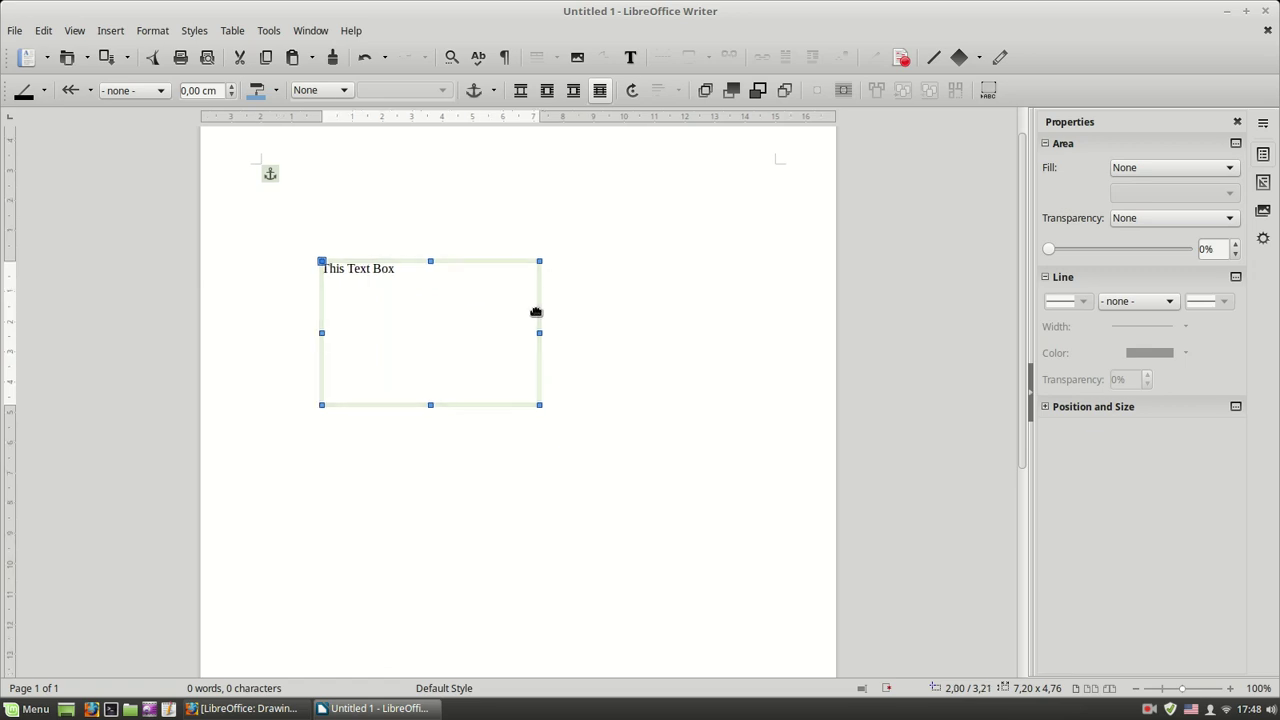
left_click(578, 312)
left_click(470, 338)
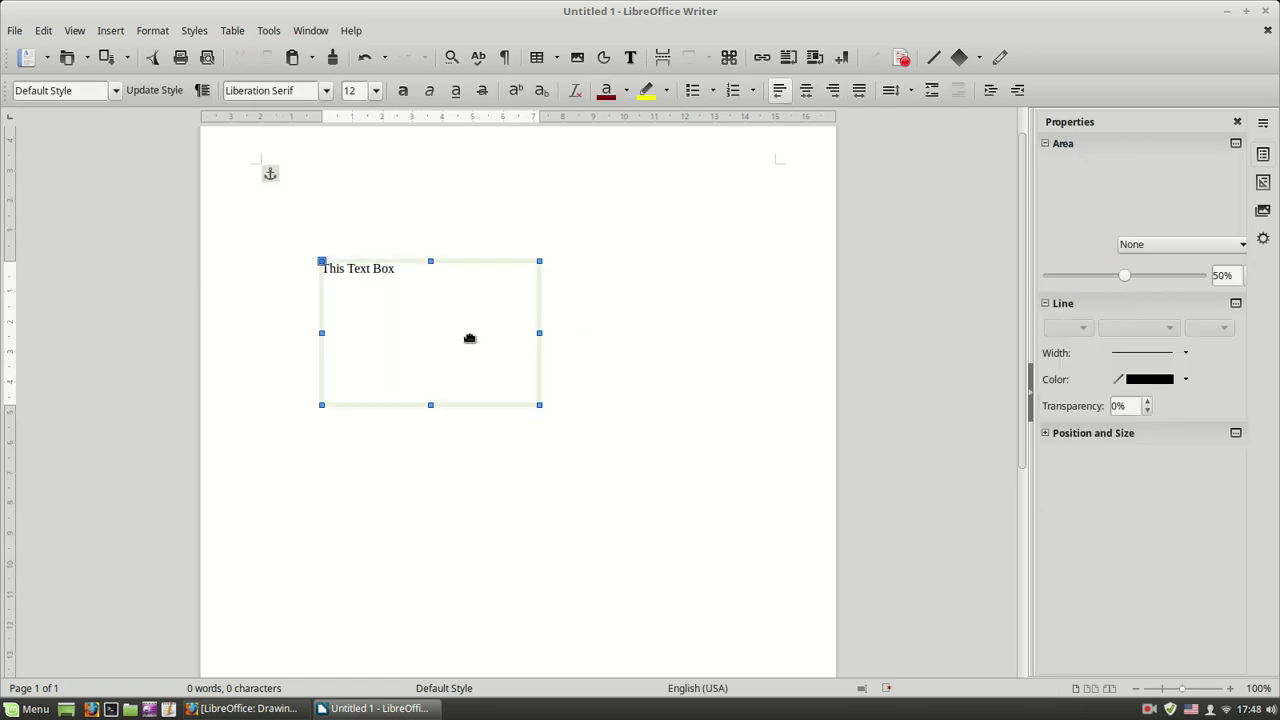
Draw a rising diagonal line about 6.96 × 2.65 cm below the text box and a rounded rectangle about 4.92 × 2.60 cm beneath it
left_click(934, 61)
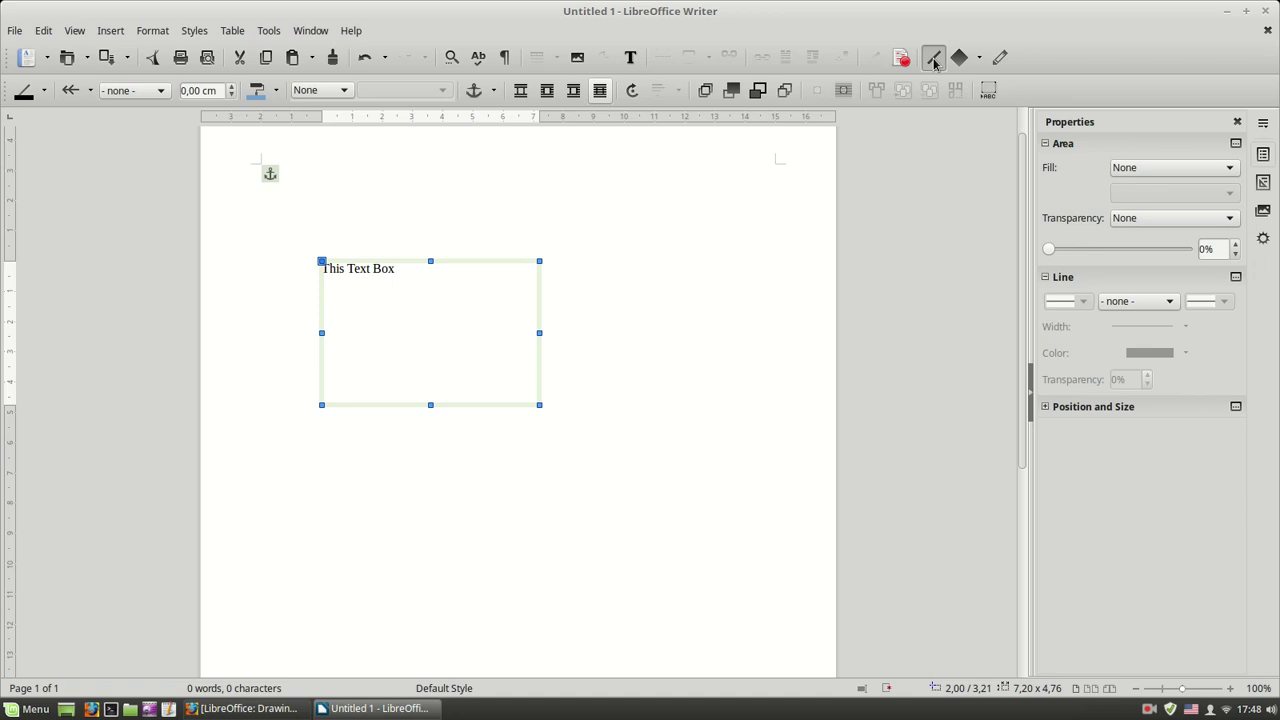
mouse_move(402, 498)
left_mouse_down()
mouse_move(540, 517)
mouse_move(646, 423)
mouse_move(612, 419)
left_mouse_up()
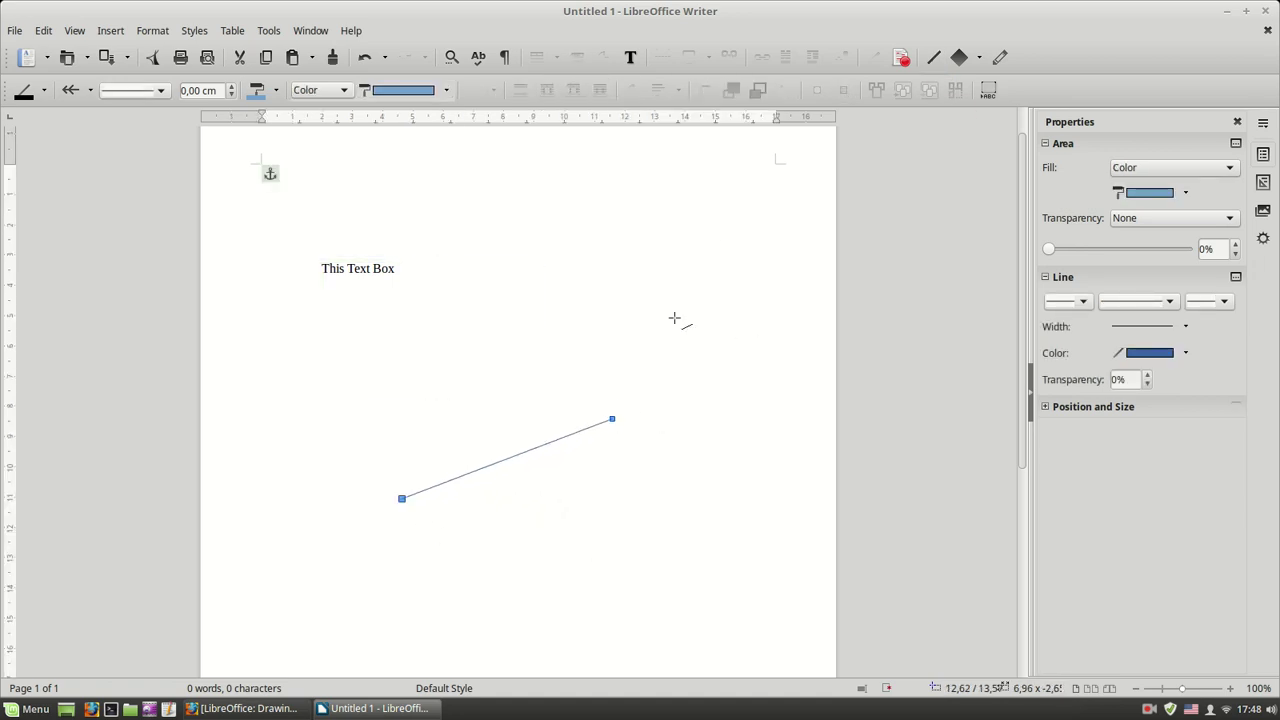
left_click(979, 58)
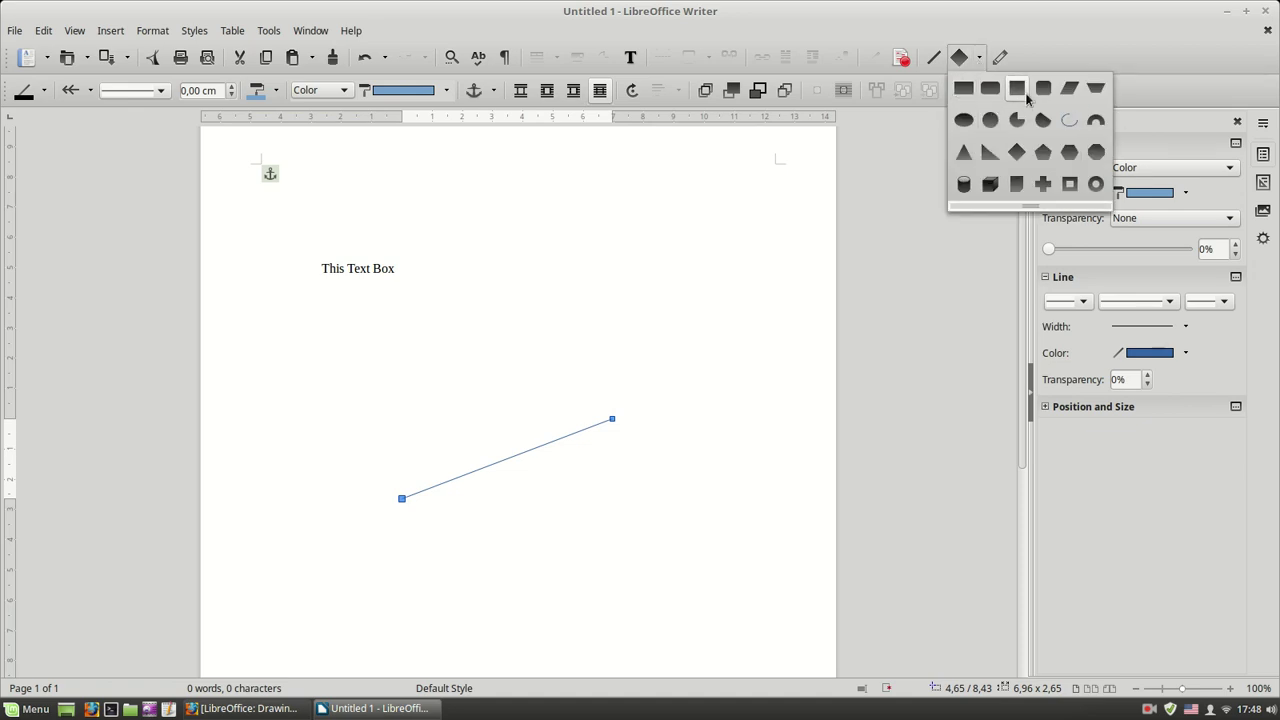
left_click(990, 90)
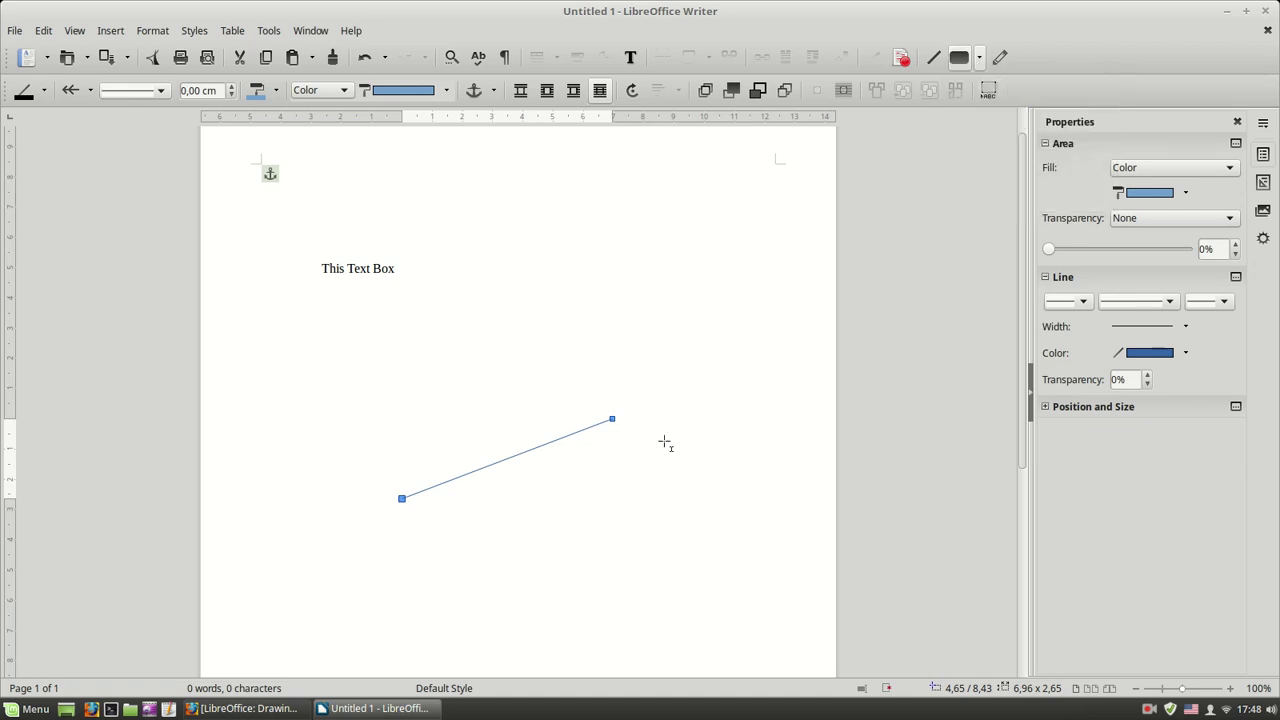
left_click_drag(551, 498, 700, 577)
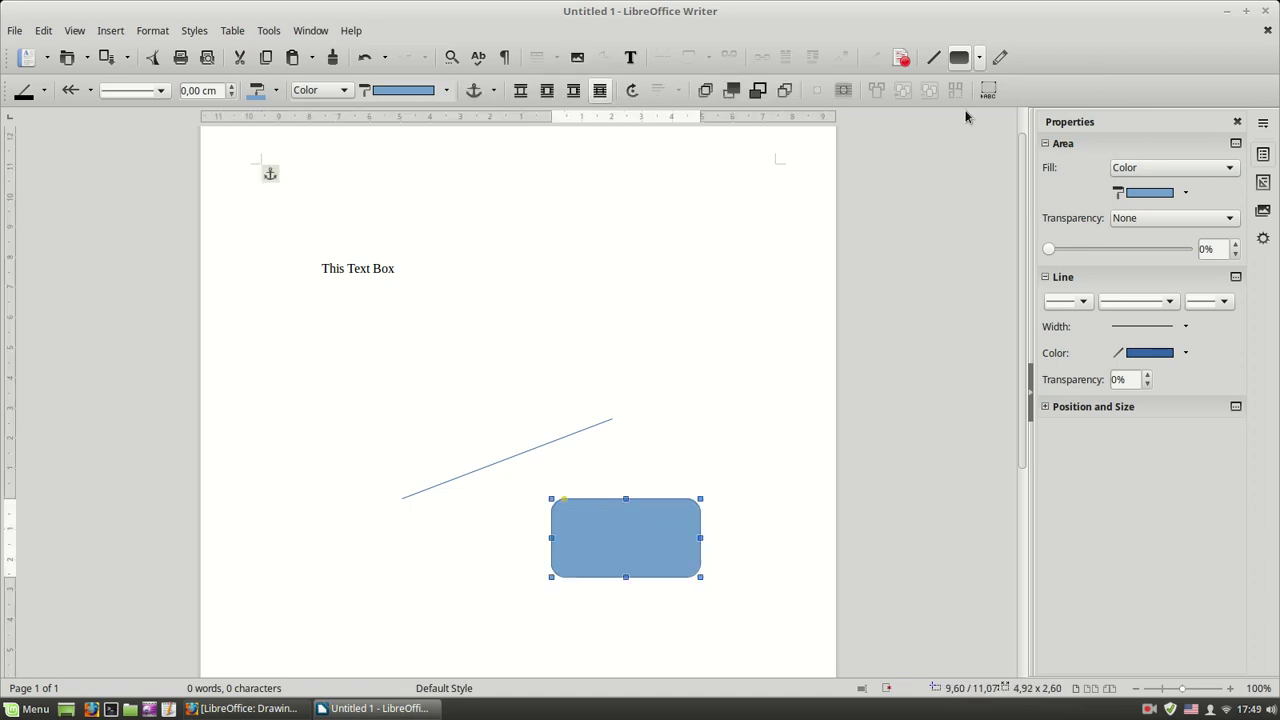
Show the drawing functions and draw a flower symbol shape about 3.07 × 2.57 cm to the lower left of the rounded rectangle
left_click(998, 59)
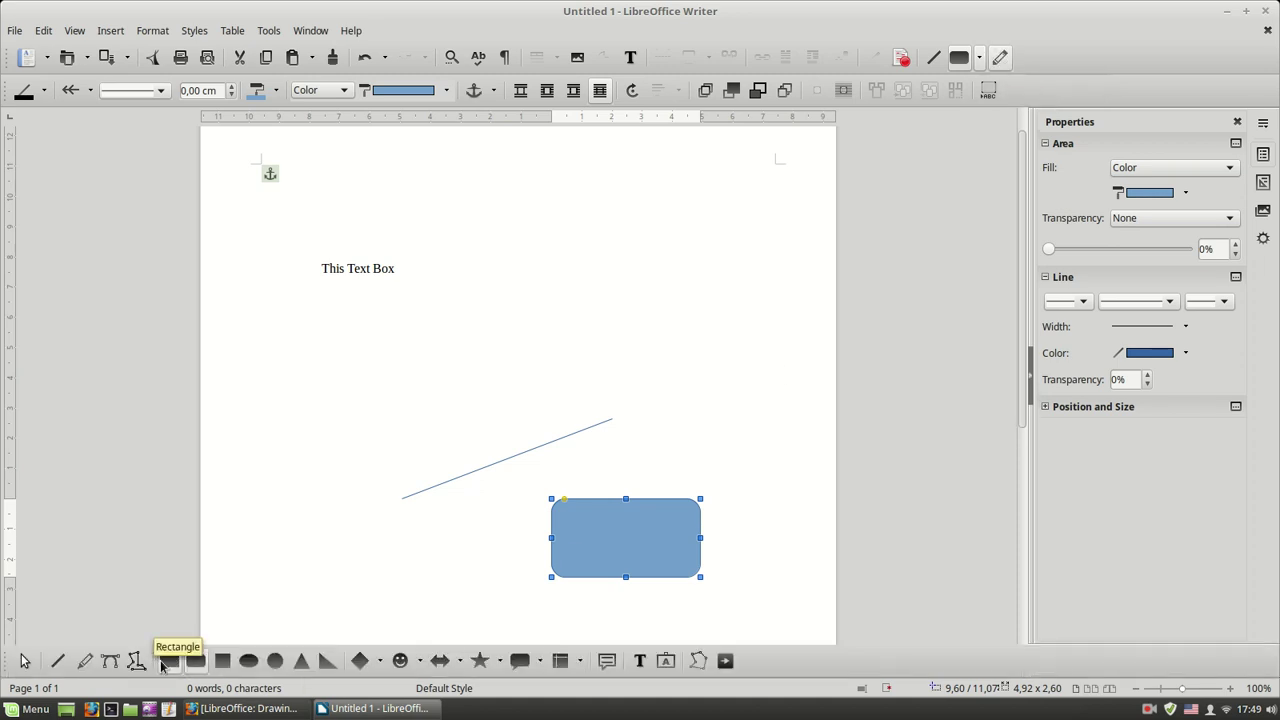
left_click(417, 662)
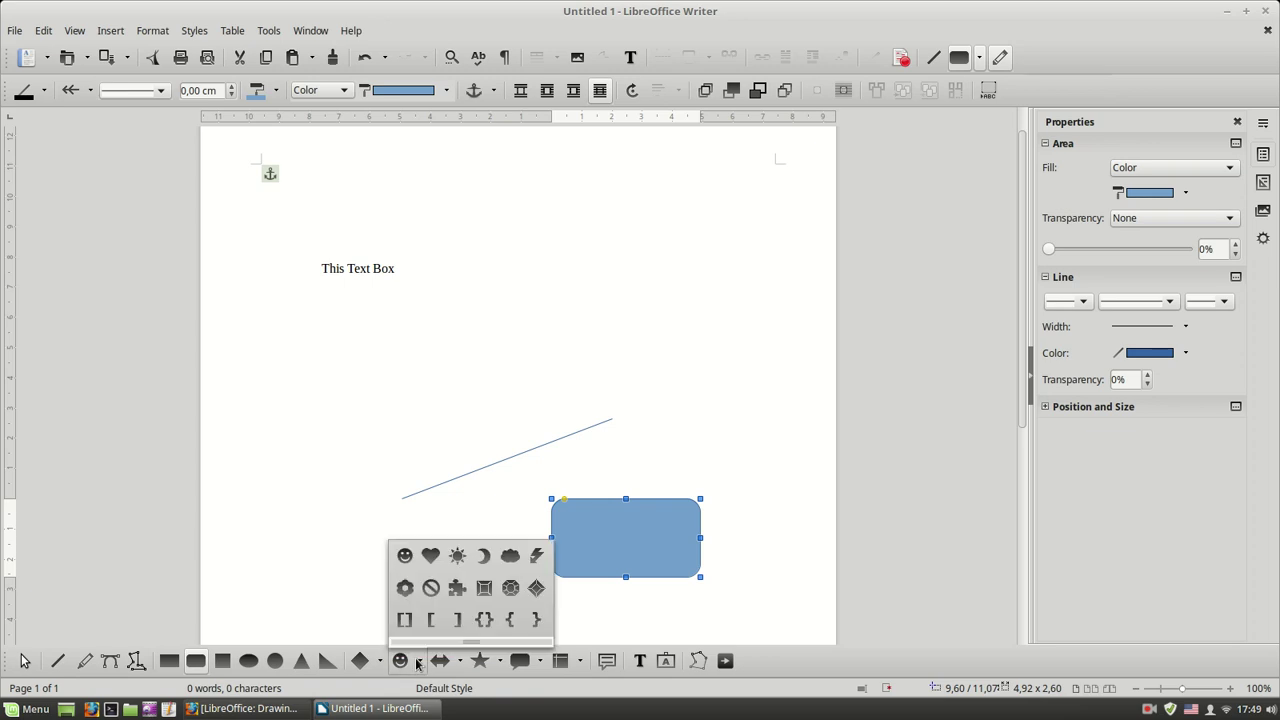
left_click(404, 587)
scroll(329, 563, "down", 2)
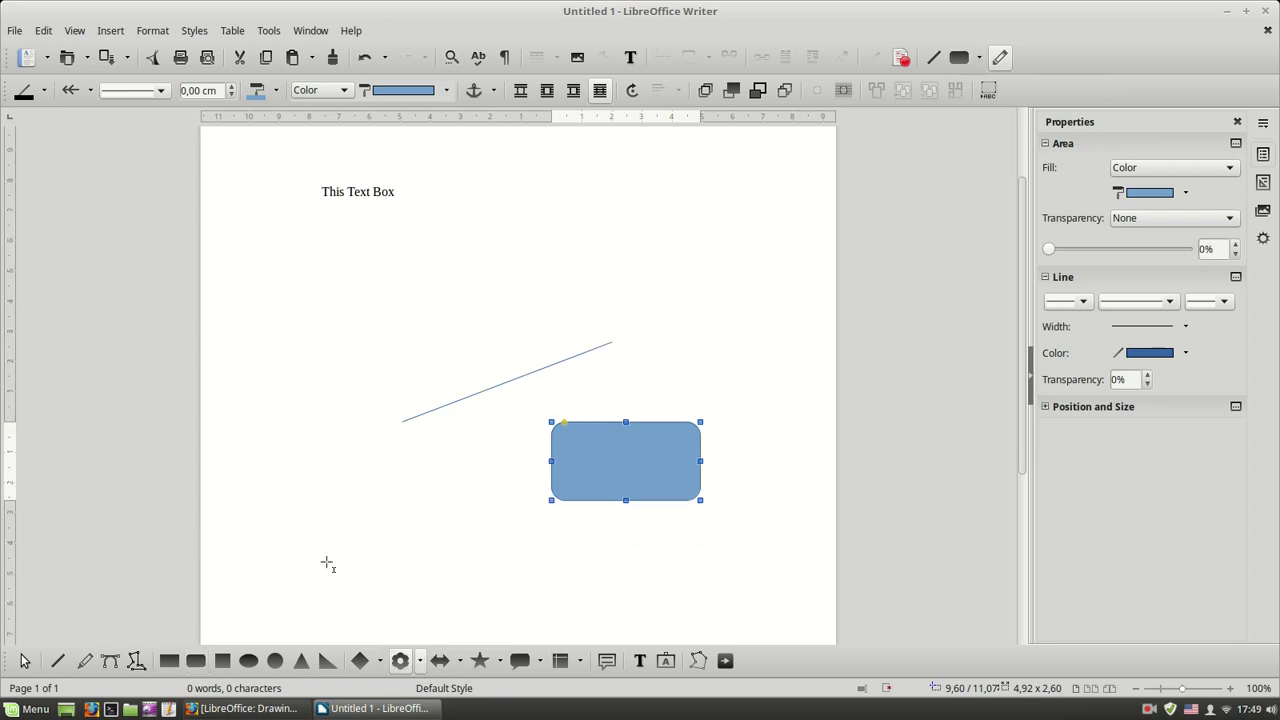
left_click_drag(351, 488, 444, 565)
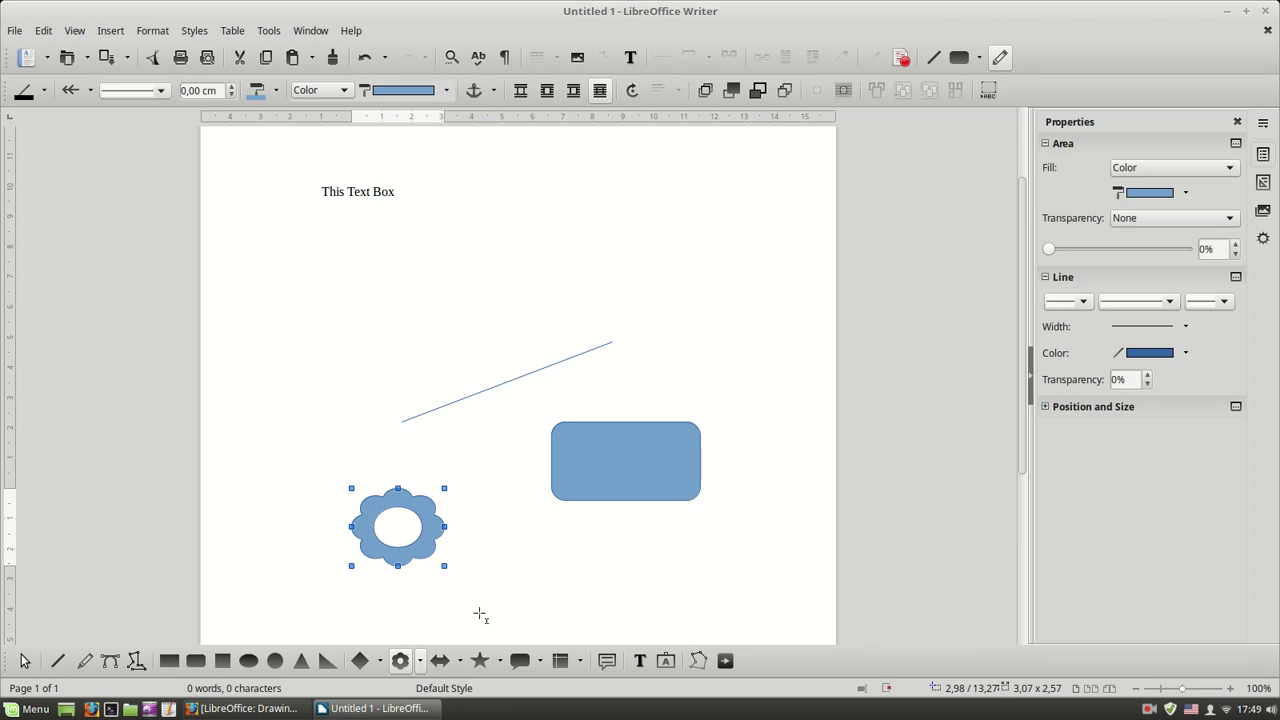
scroll(479, 614, "up", 2)
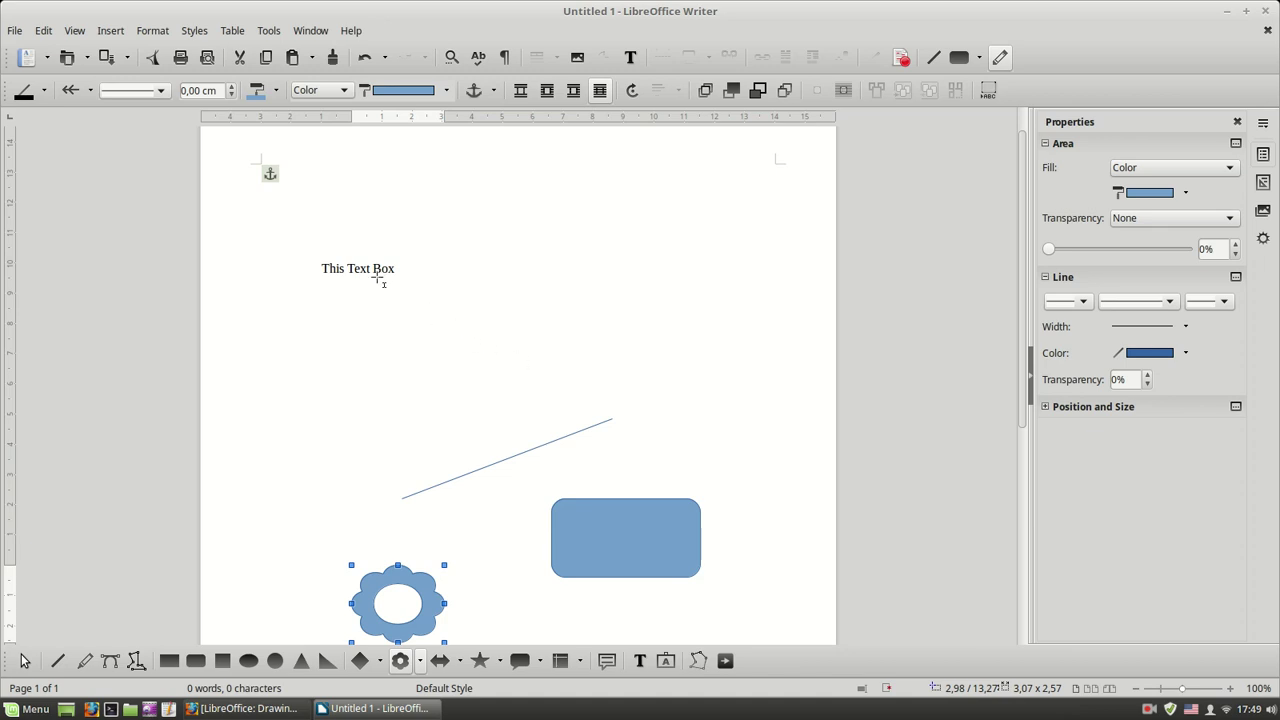
left_click(241, 357)
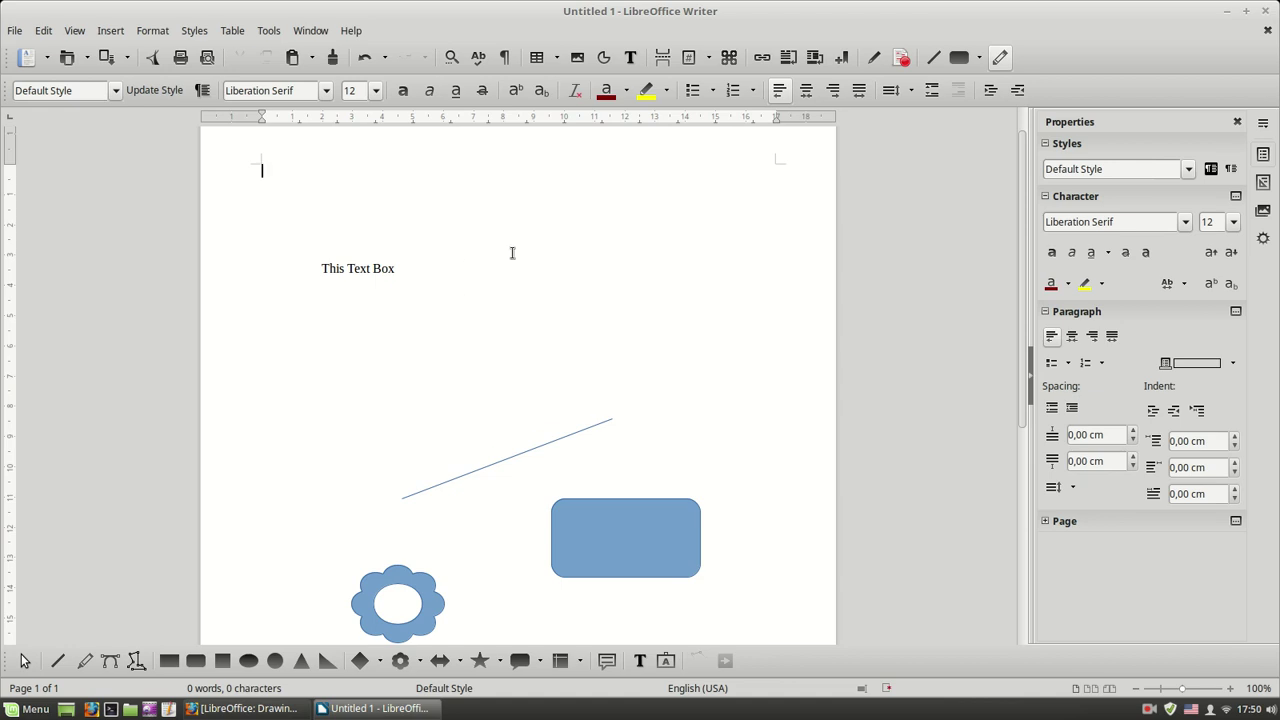
left_click(22, 708)
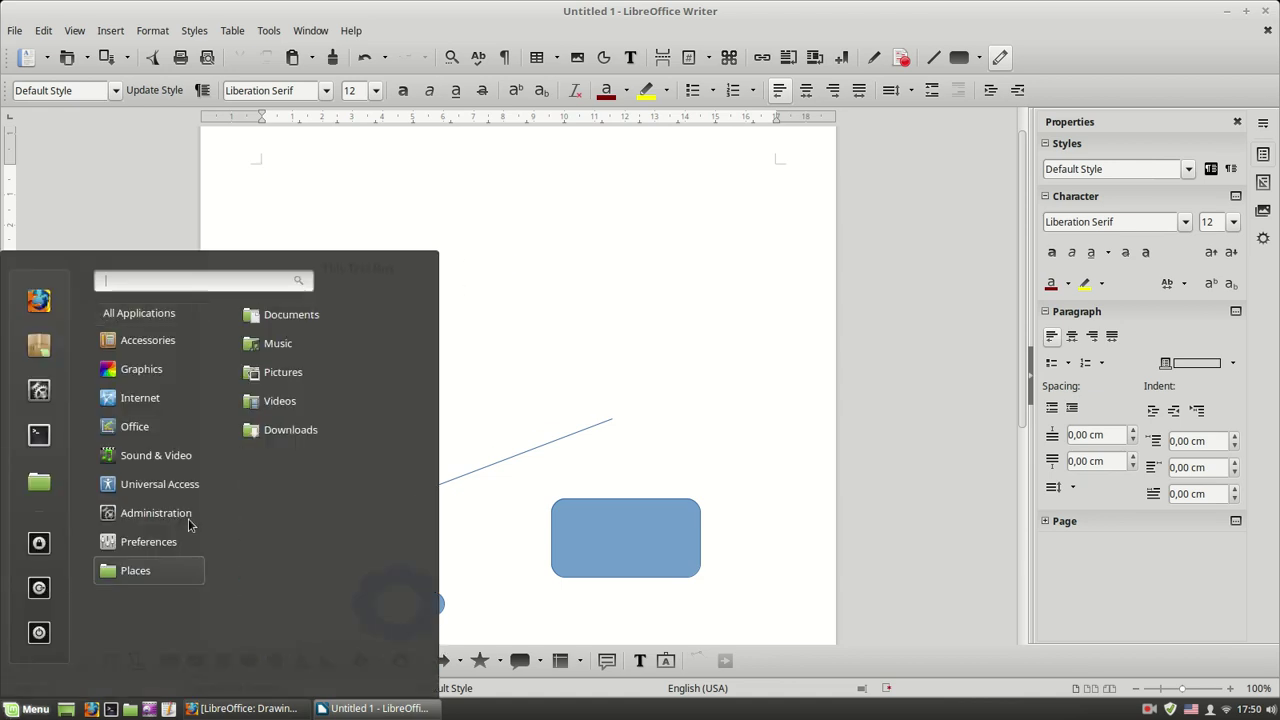
mouse_move(168, 430)
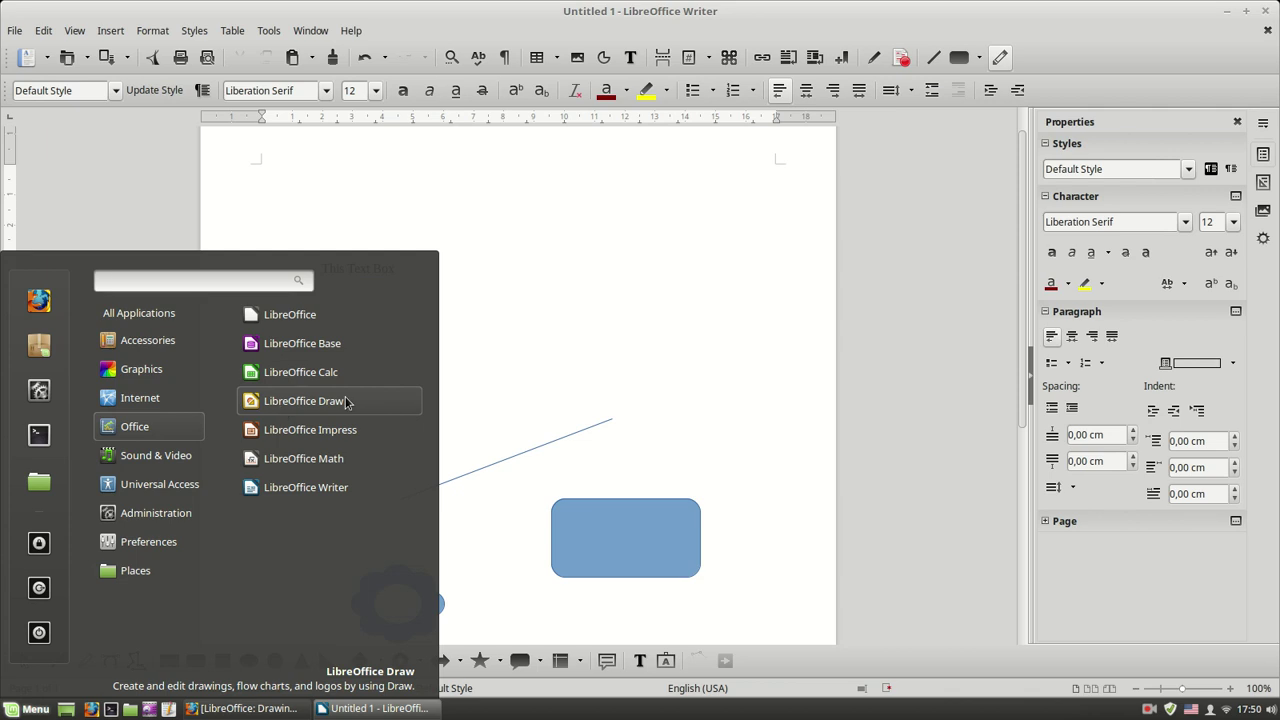
left_click(589, 351)
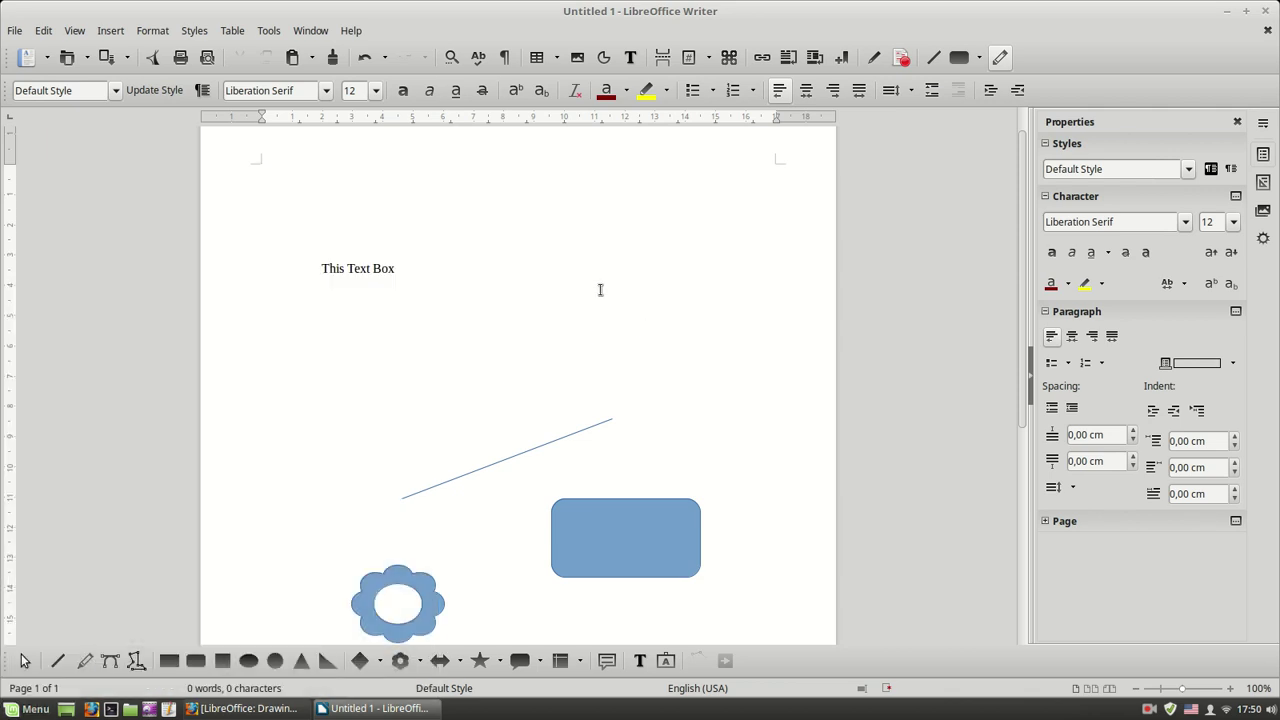
scroll(516, 304, "down", 1)
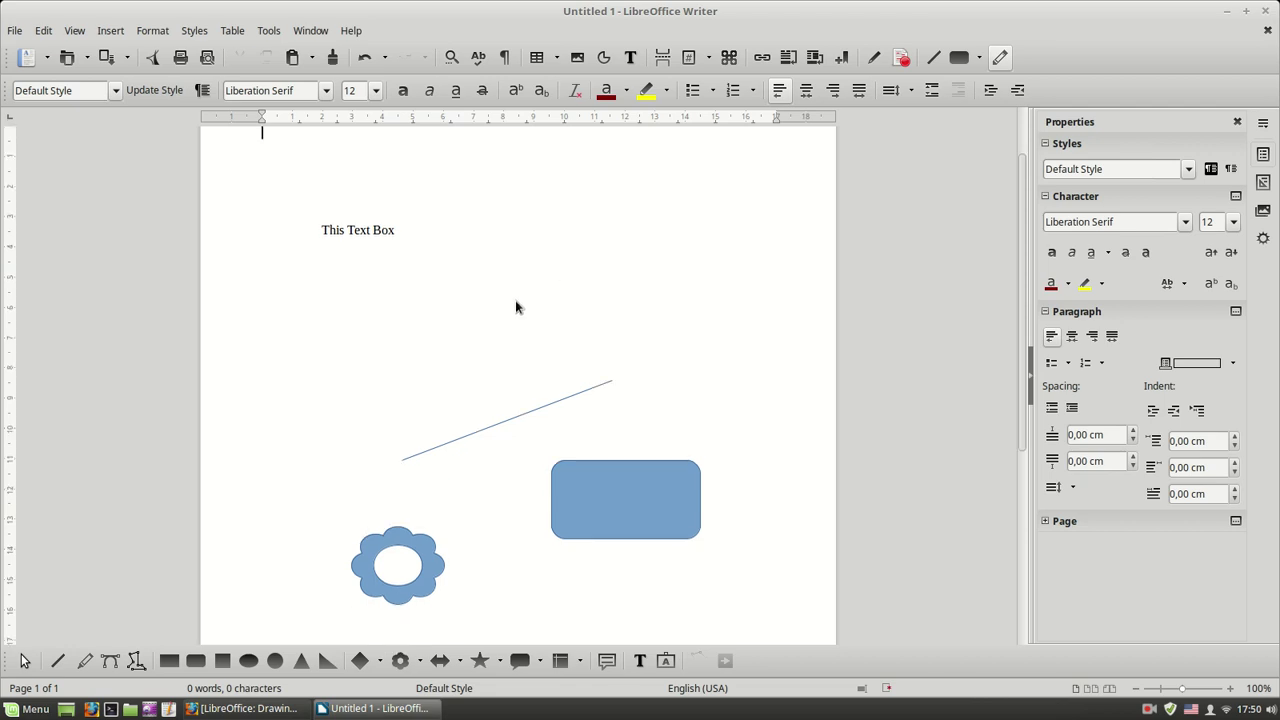
scroll(479, 302, "up", 1)
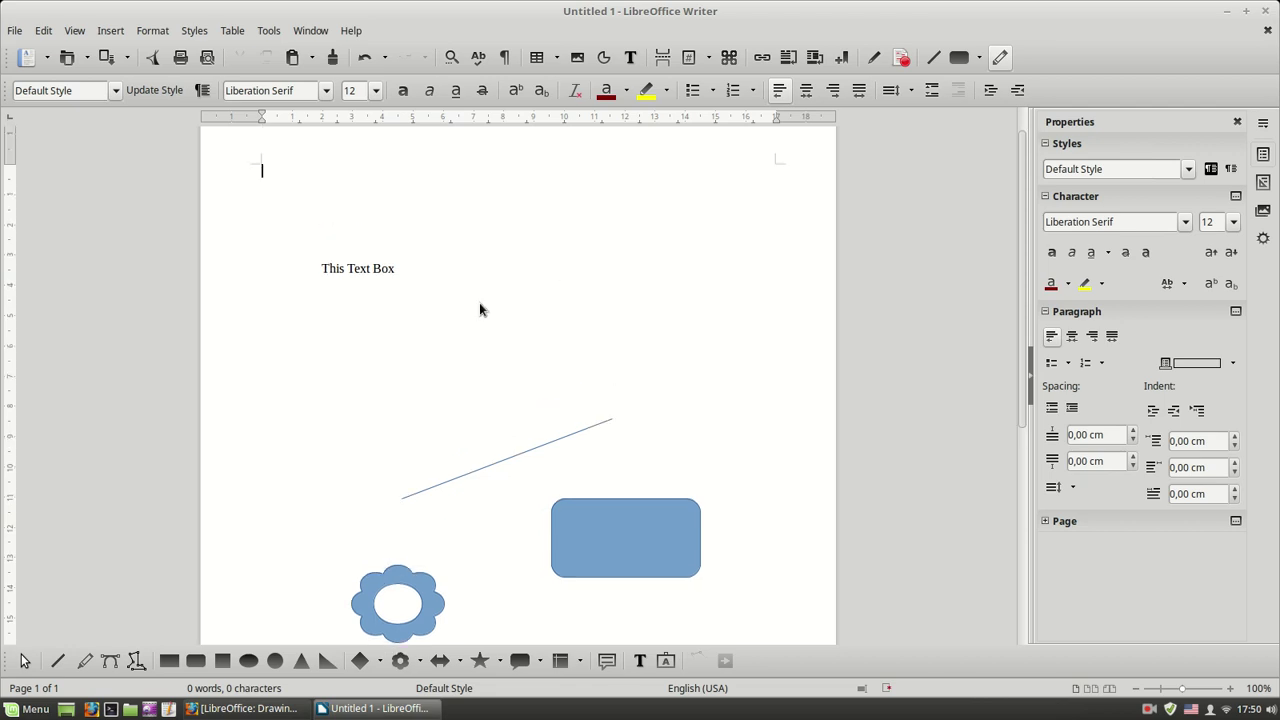
scroll(476, 305, "down", 1)
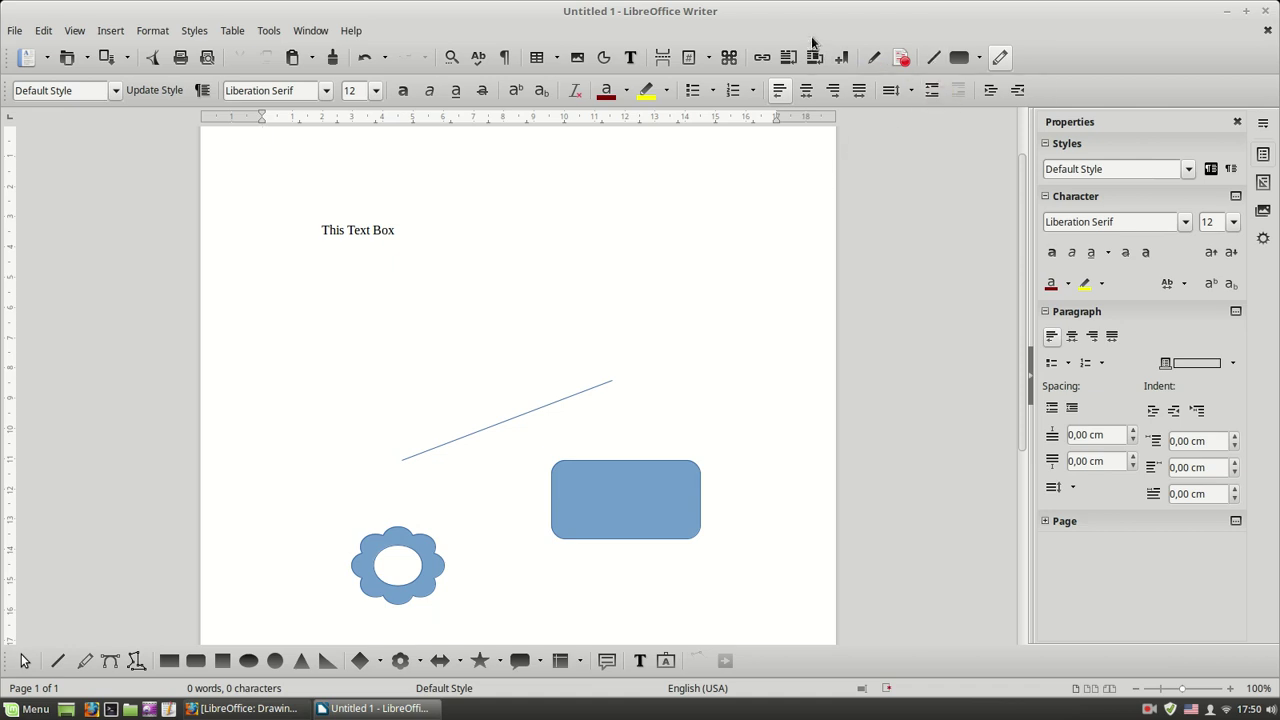
Move the text box to about 1.53 / 2.05 cm and resize it to about 5.61 × 3.63 cm
left_click(486, 305)
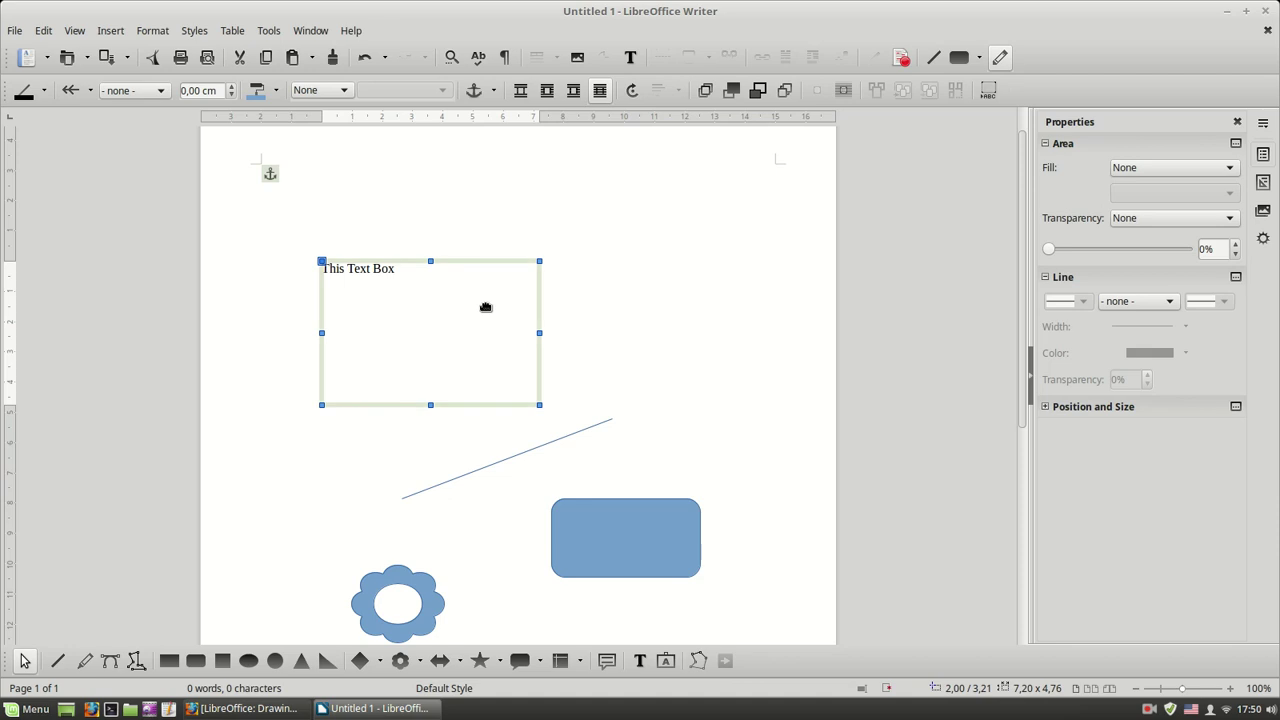
left_click(605, 312)
left_click(466, 346)
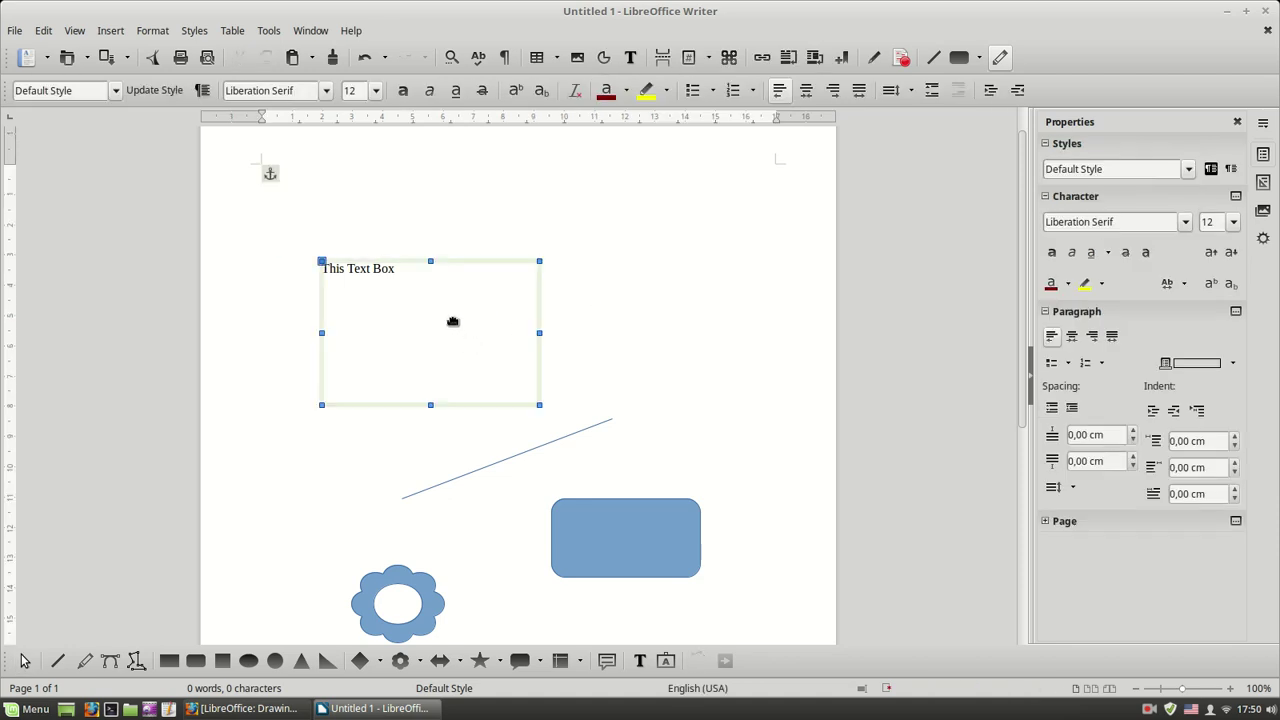
left_click_drag(409, 268, 395, 231)
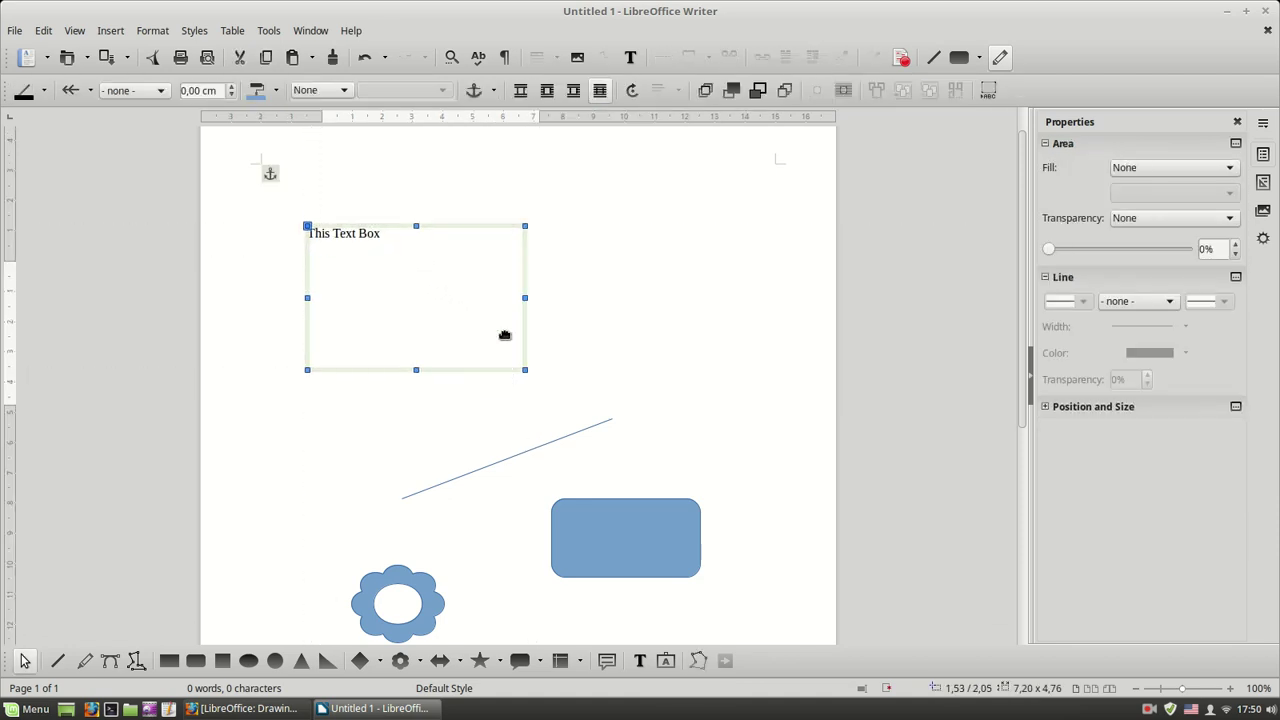
left_click_drag(520, 363, 471, 331)
Try shifting the text box to about 2.64 / 3.43 cm with page anchoring and rotation mode, and undo the move
mouse_move(394, 249)
left_mouse_down()
mouse_move(445, 292)
mouse_move(400, 272)
left_mouse_up()
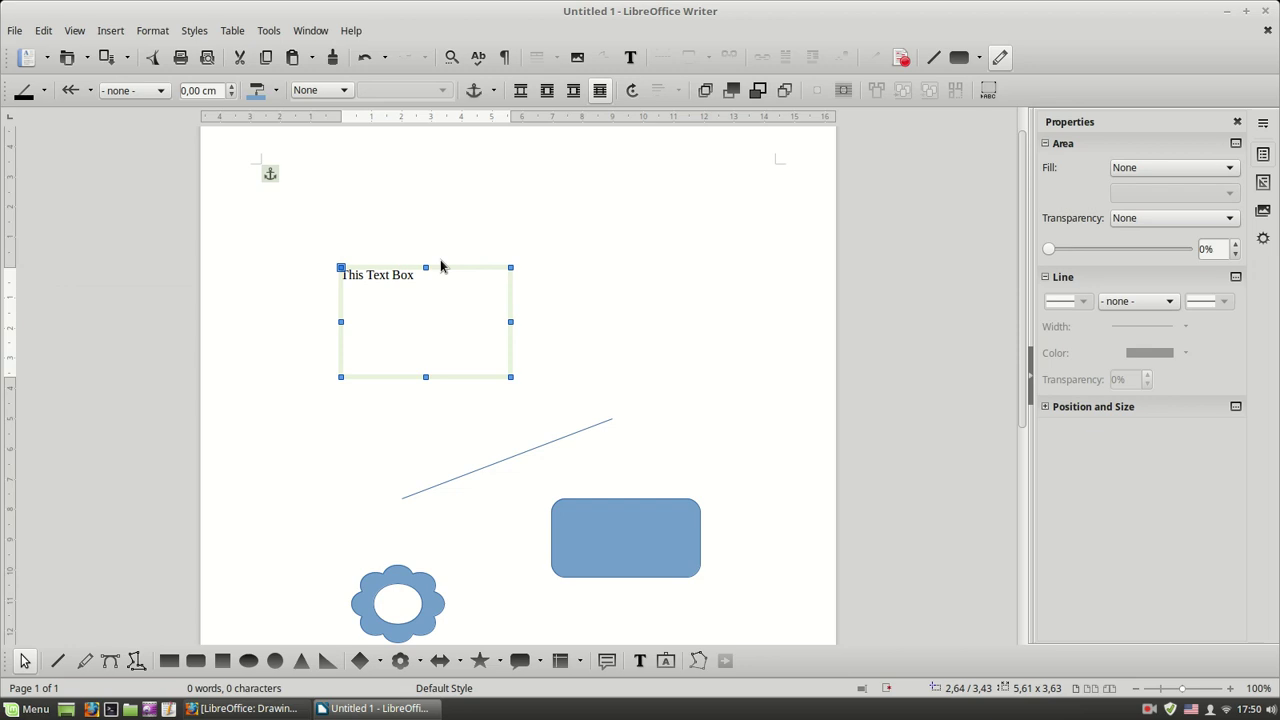
left_click(493, 91)
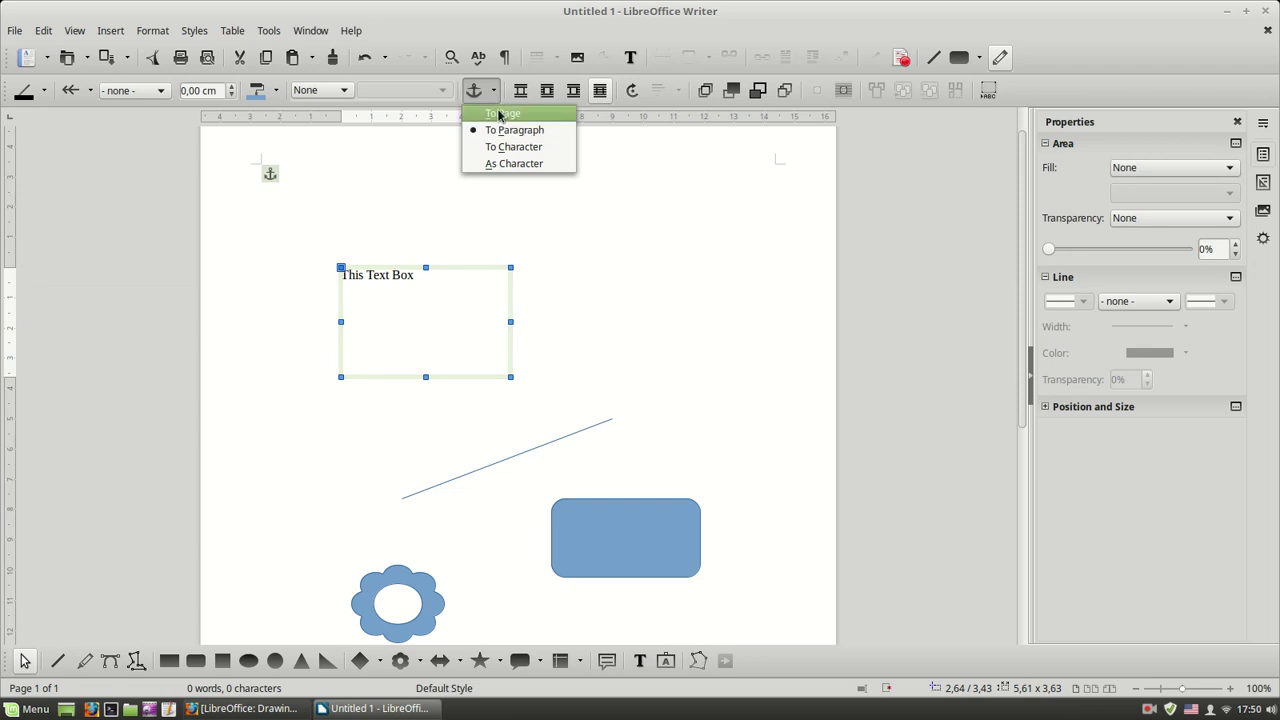
left_click(502, 113)
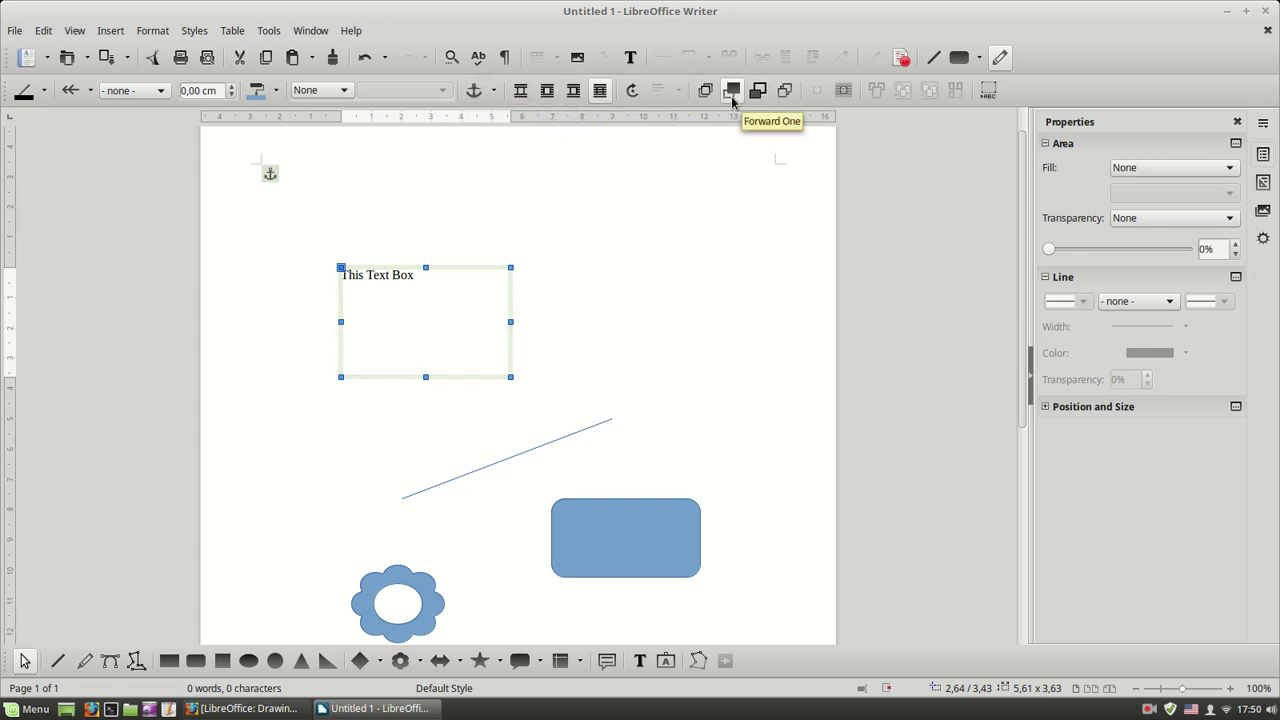
left_click(630, 92)
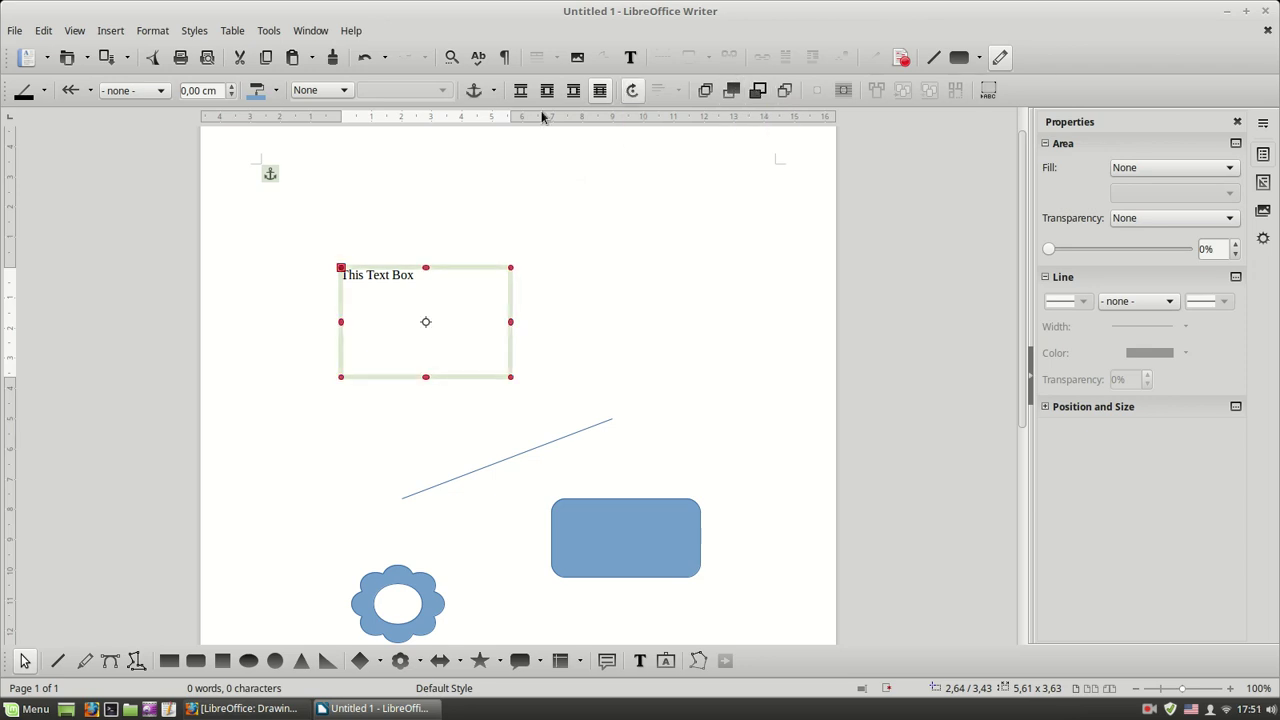
left_click(364, 57)
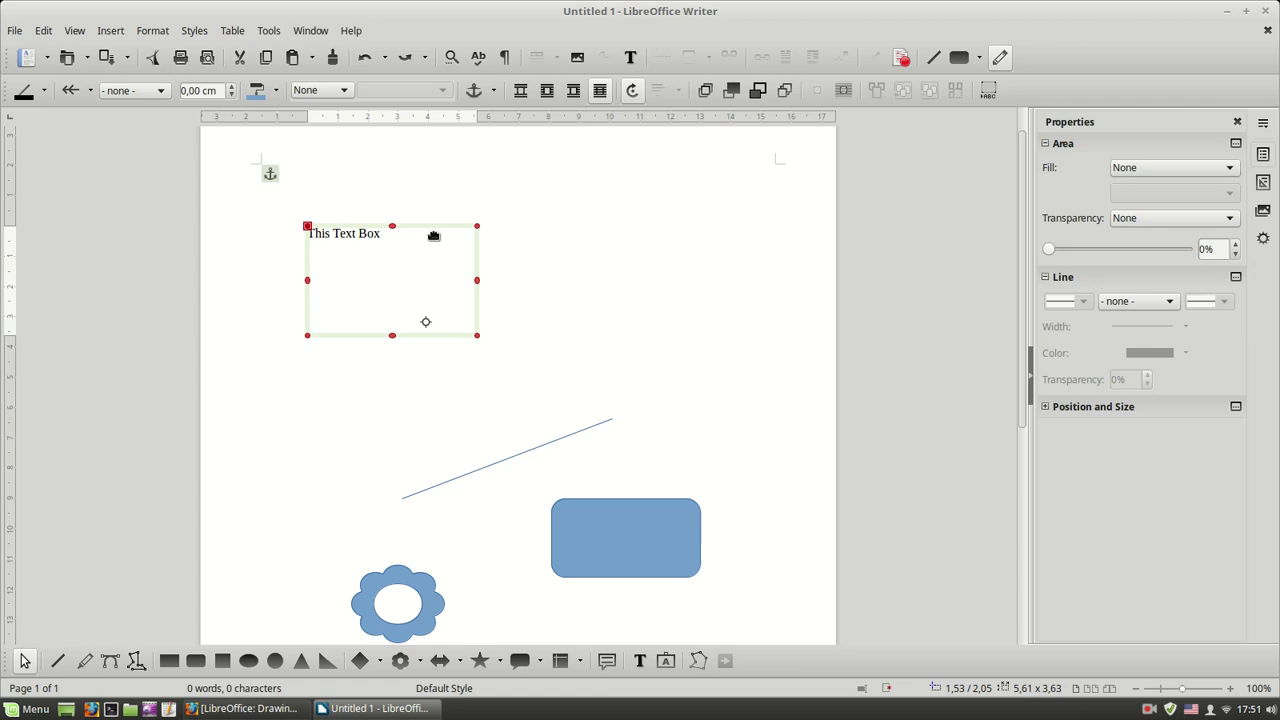
left_click(514, 274)
Shorten the text box to about 5.61 × 3.44 cm and select the diagonal line below it
left_click(426, 282)
mouse_move(472, 336)
left_mouse_down()
mouse_move(486, 343)
mouse_move(472, 330)
left_mouse_up()
left_click(572, 446)
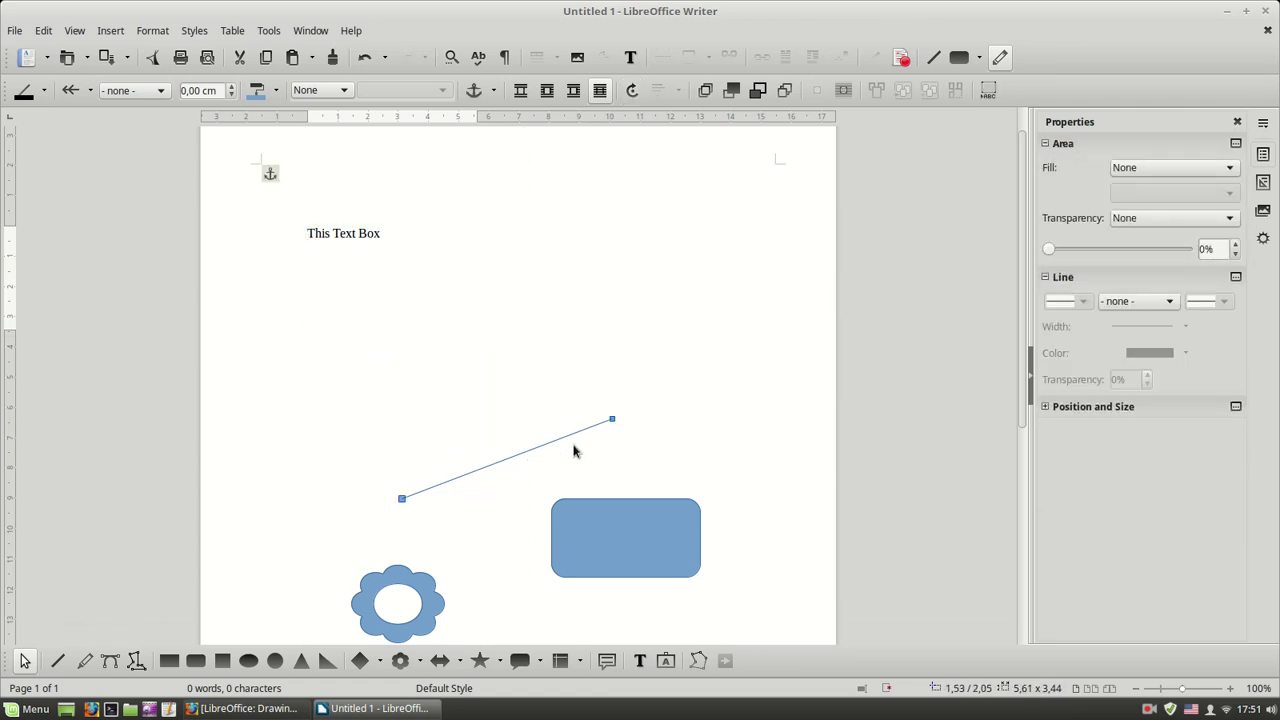
Reshape the diagonal line to about 4.98 × 4.29 cm at 4.17 / 4.91 cm and enlarge the rounded rectangle to about 6.46 × 4.18 cm
left_click_drag(560, 434, 543, 321)
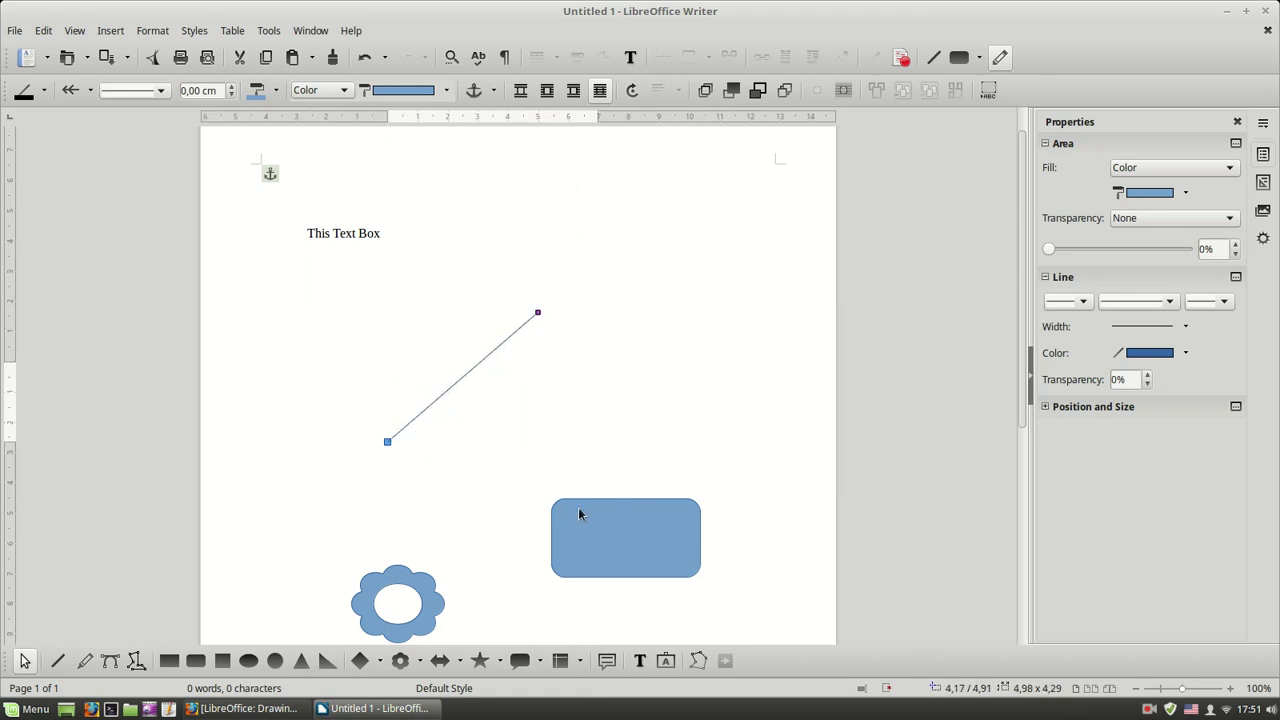
left_click(570, 508)
left_click_drag(551, 500, 508, 455)
left_click(600, 362)
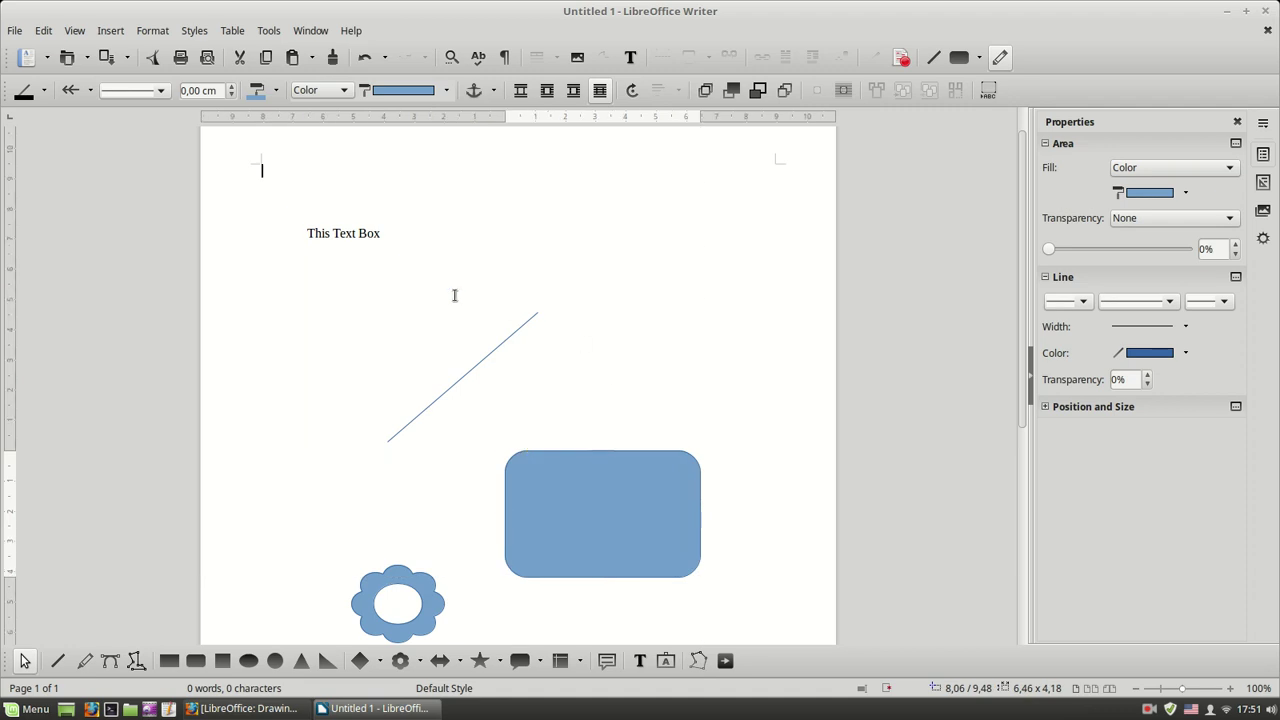
Move the text box to about 1.77 / 2.79 cm and give it a solid pink colour fill
left_click(382, 239)
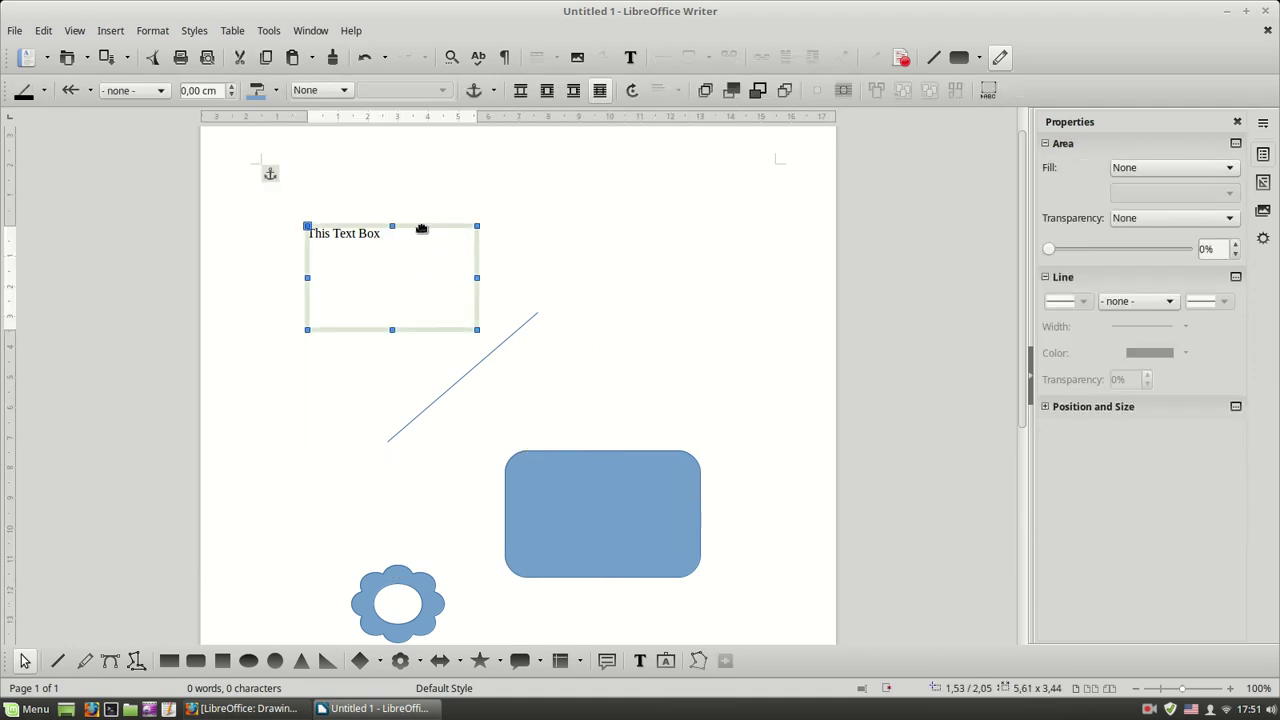
left_click_drag(422, 227, 428, 249)
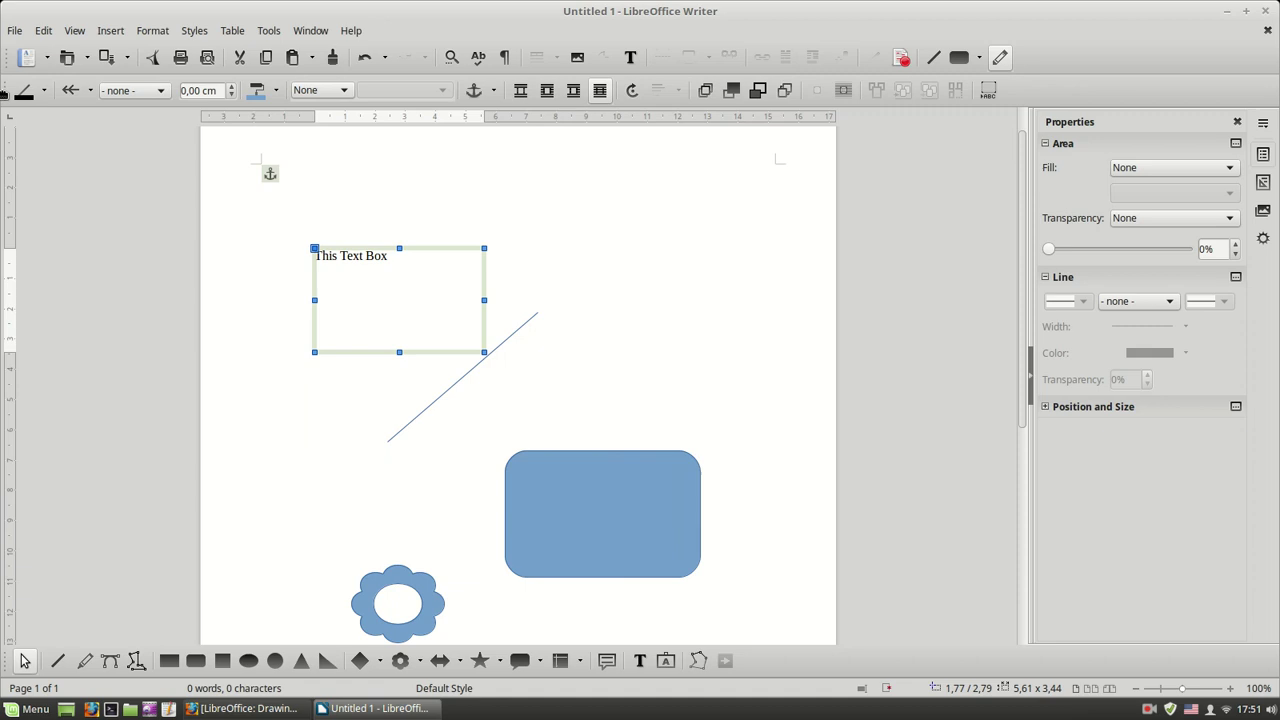
left_click(342, 90)
left_click(328, 121)
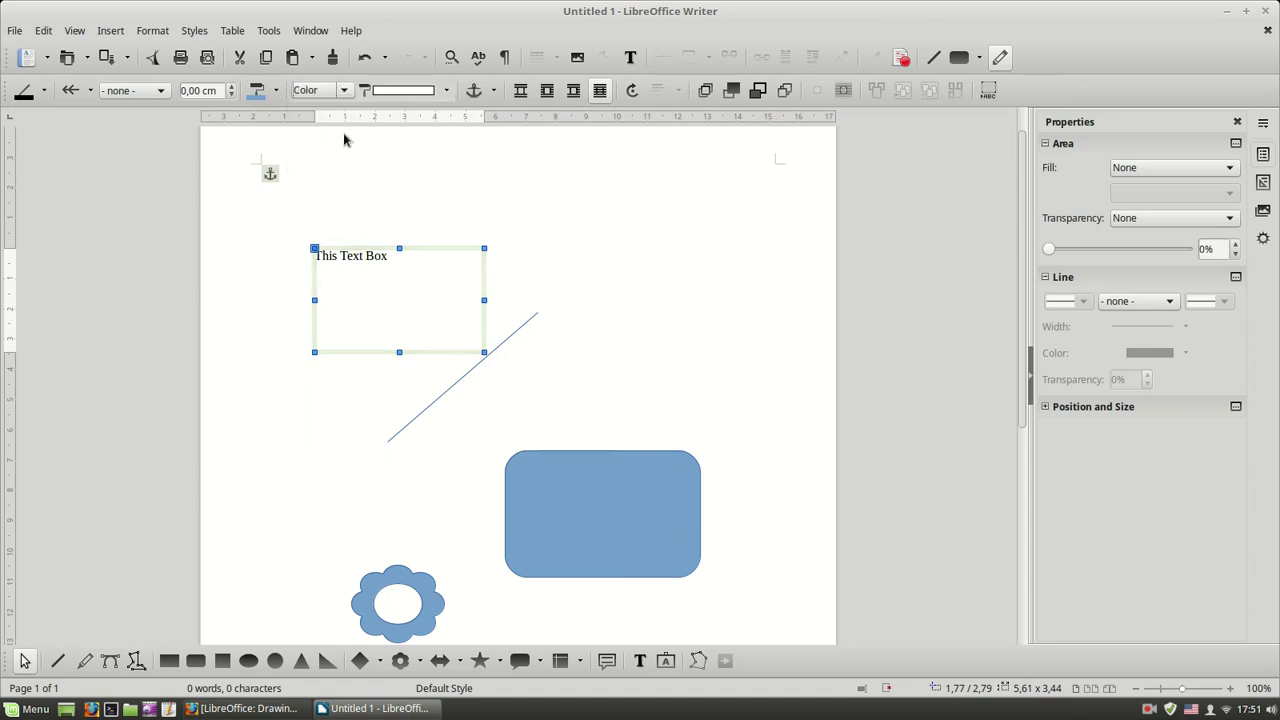
left_click(343, 90)
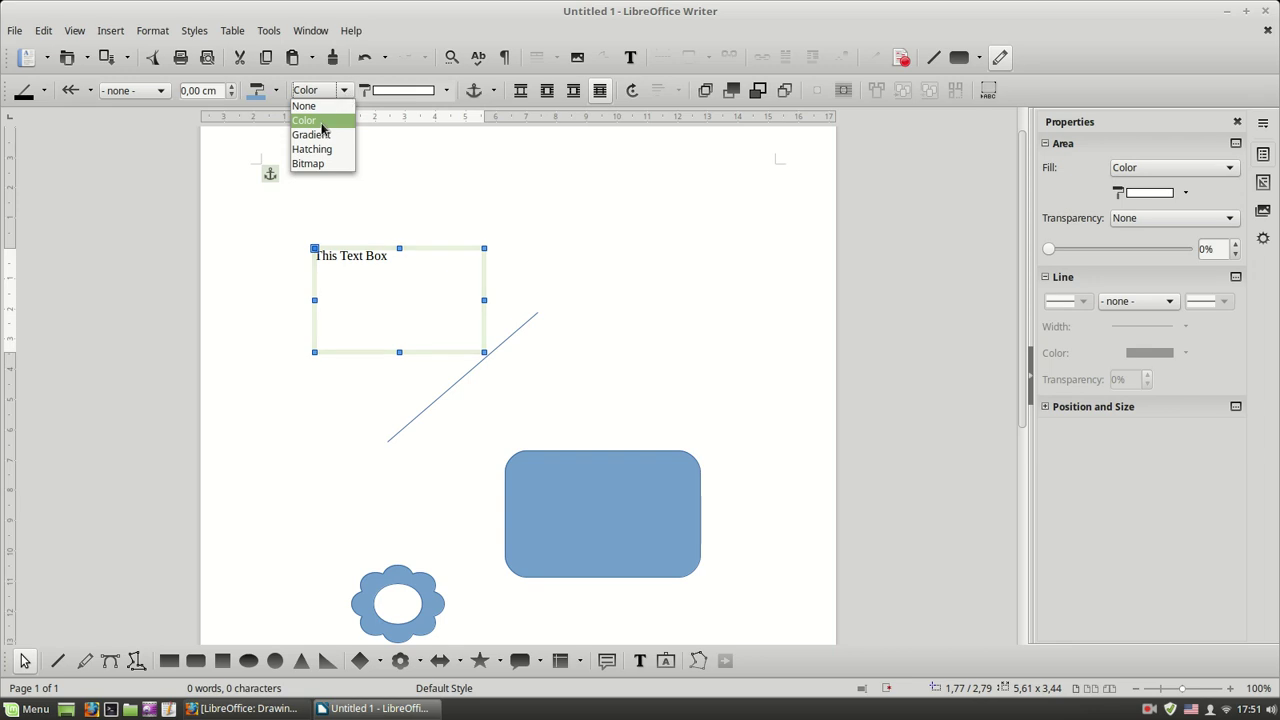
left_click(326, 122)
left_click(424, 91)
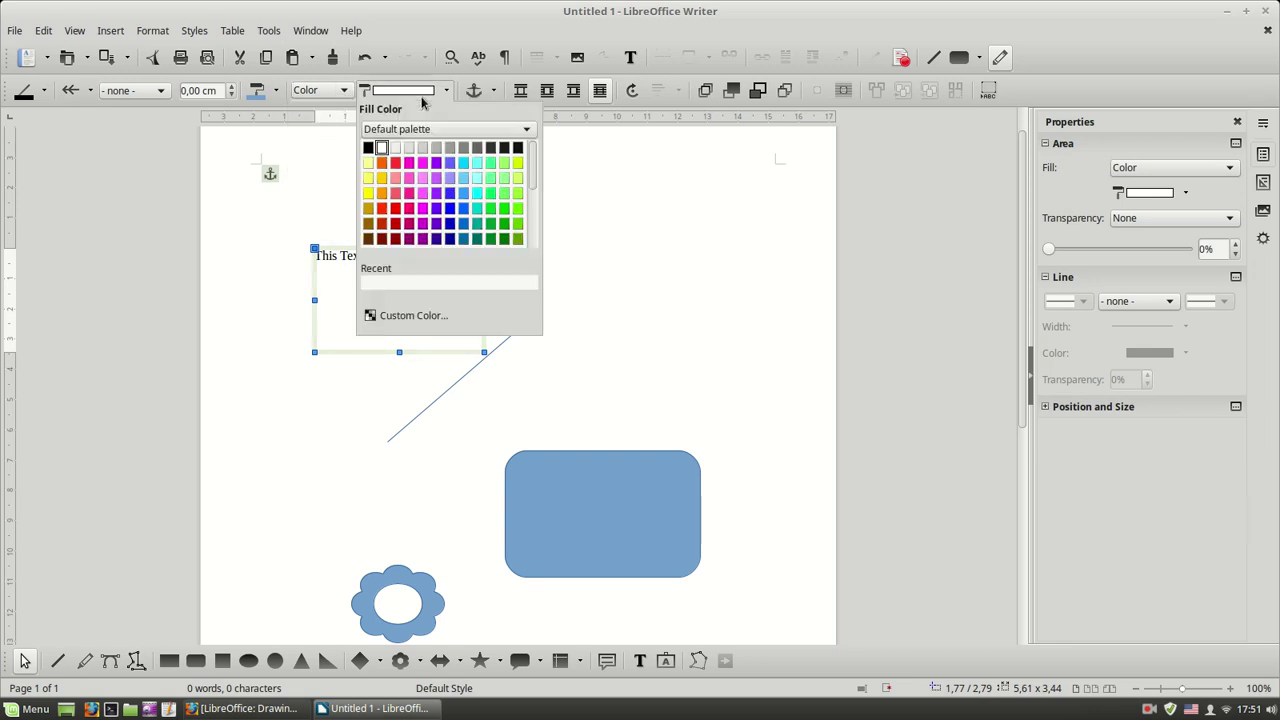
left_click(408, 177)
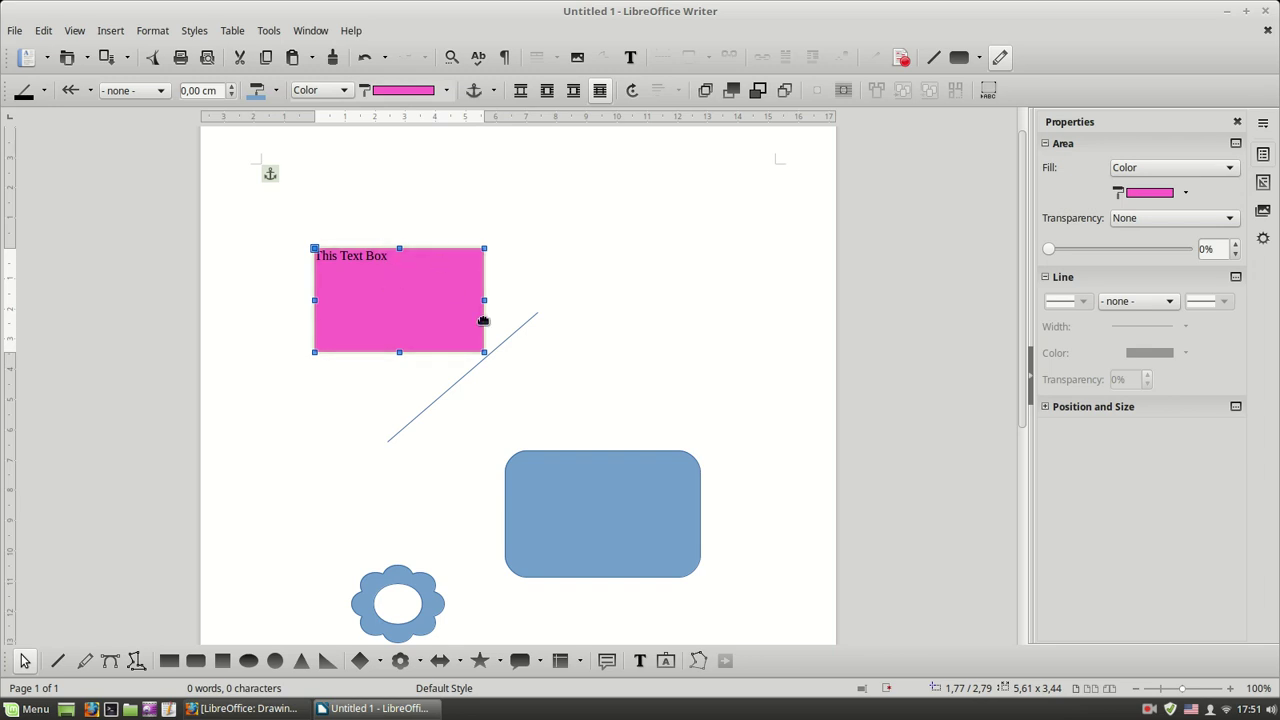
Move the diagonal line to about 5.23 / 5.46 cm and format it as orange with a 0.10 cm width
left_click(523, 328)
left_click_drag(523, 329, 556, 346)
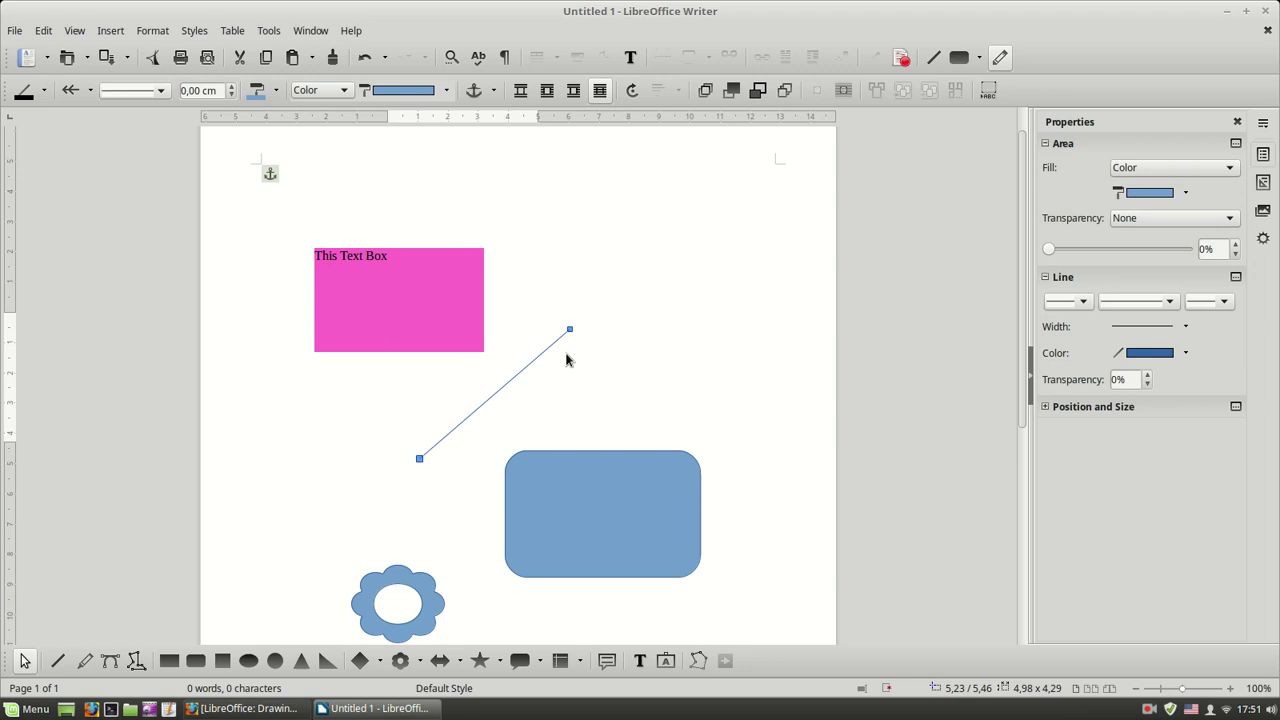
left_click(44, 90)
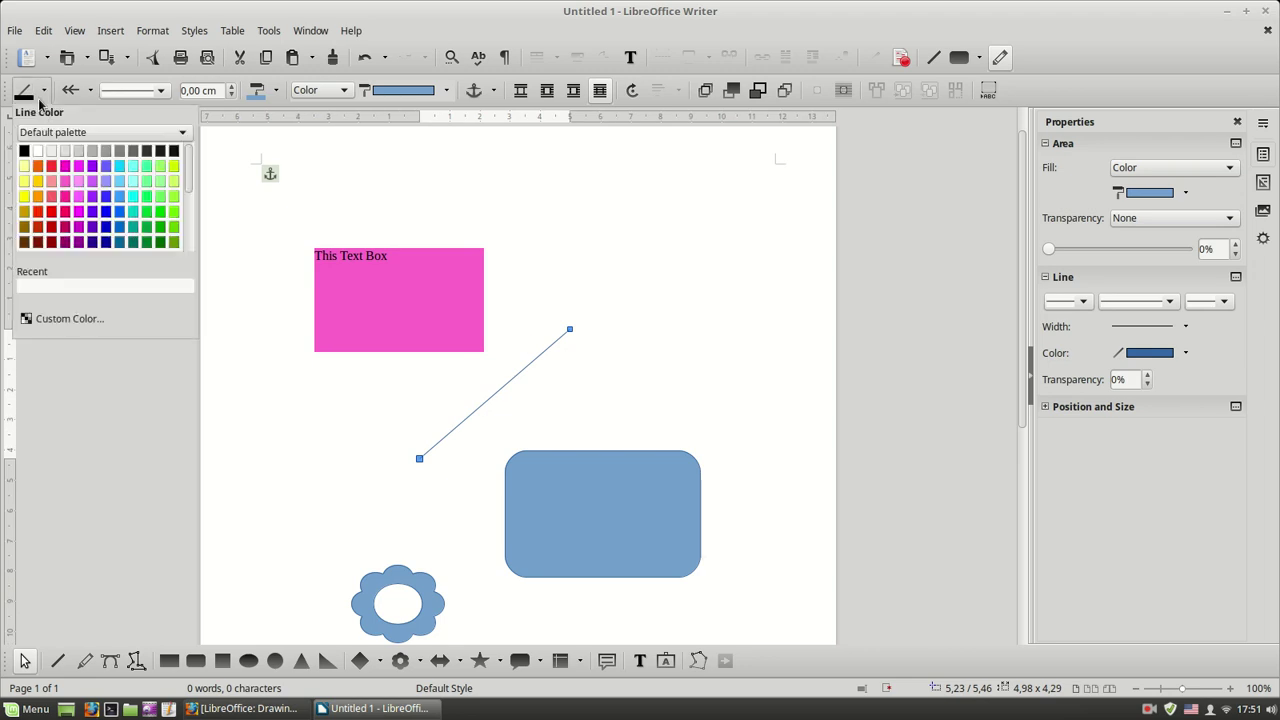
left_click(38, 167)
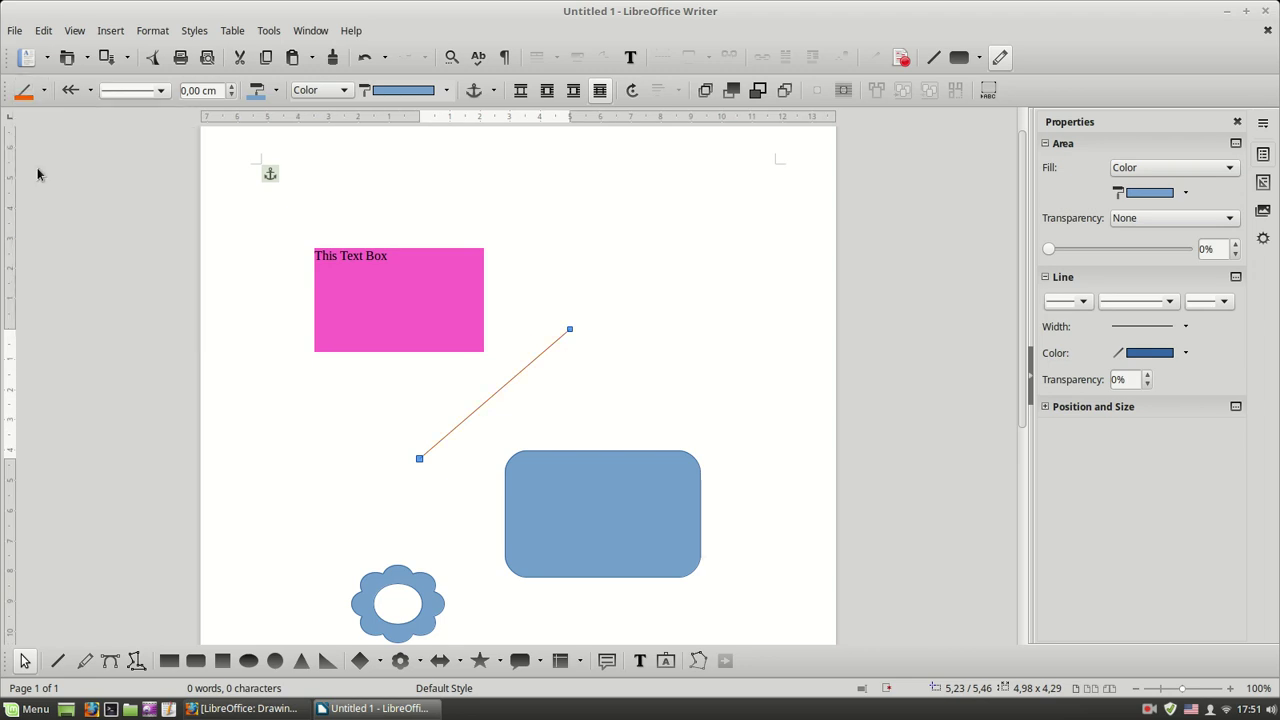
left_click(159, 92)
left_click(210, 121)
left_click(232, 88)
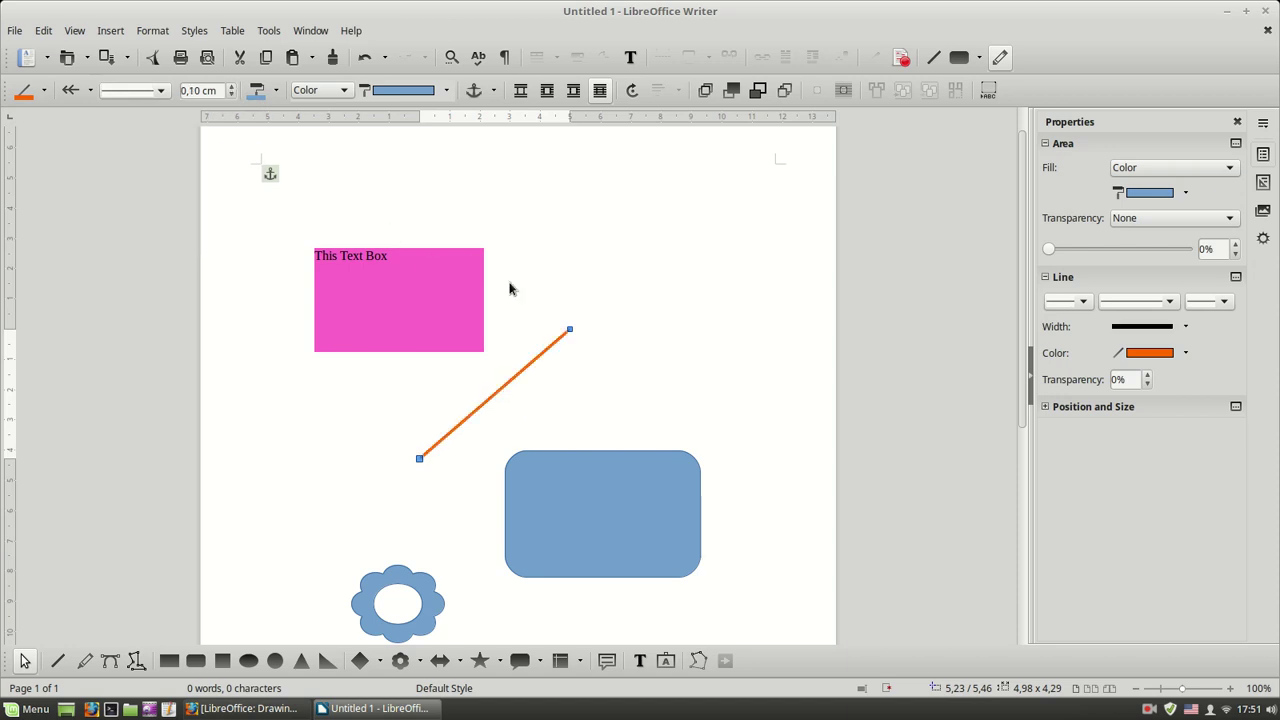
Change the text box's wording to "This Text Boxd" and format all of it as bold and centred
left_click(544, 272)
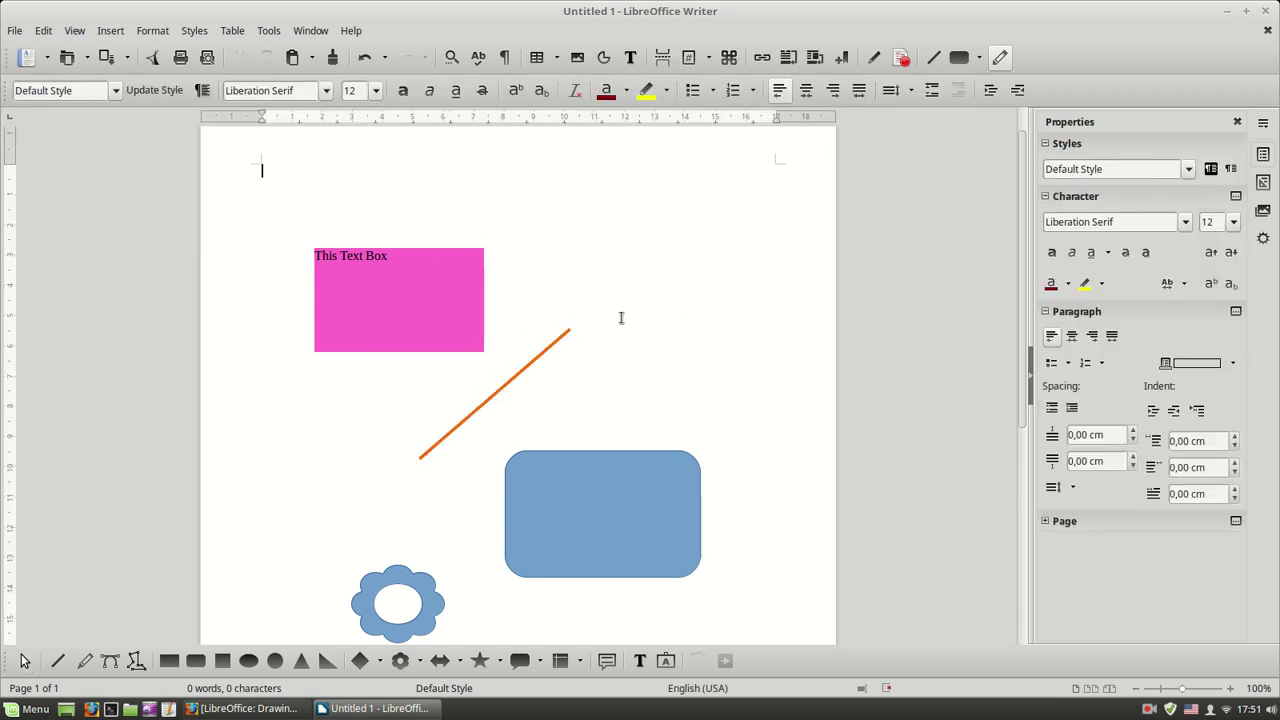
left_click(431, 271)
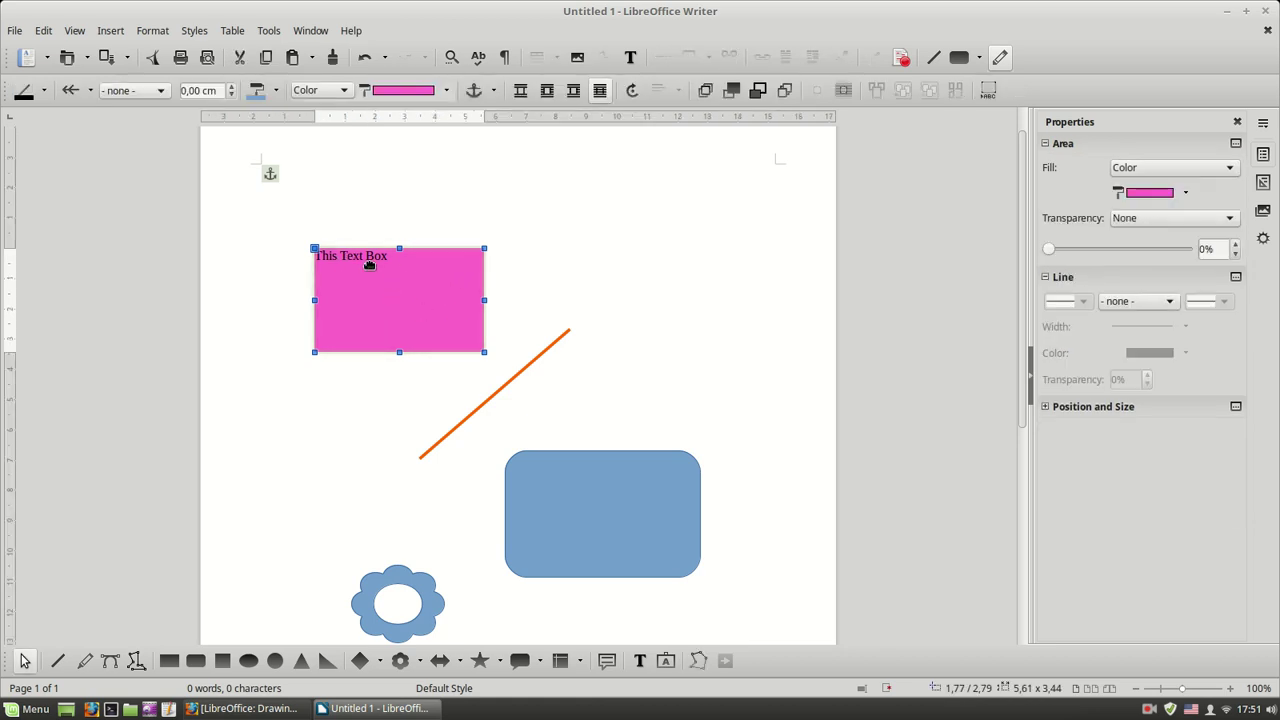
left_click(372, 264)
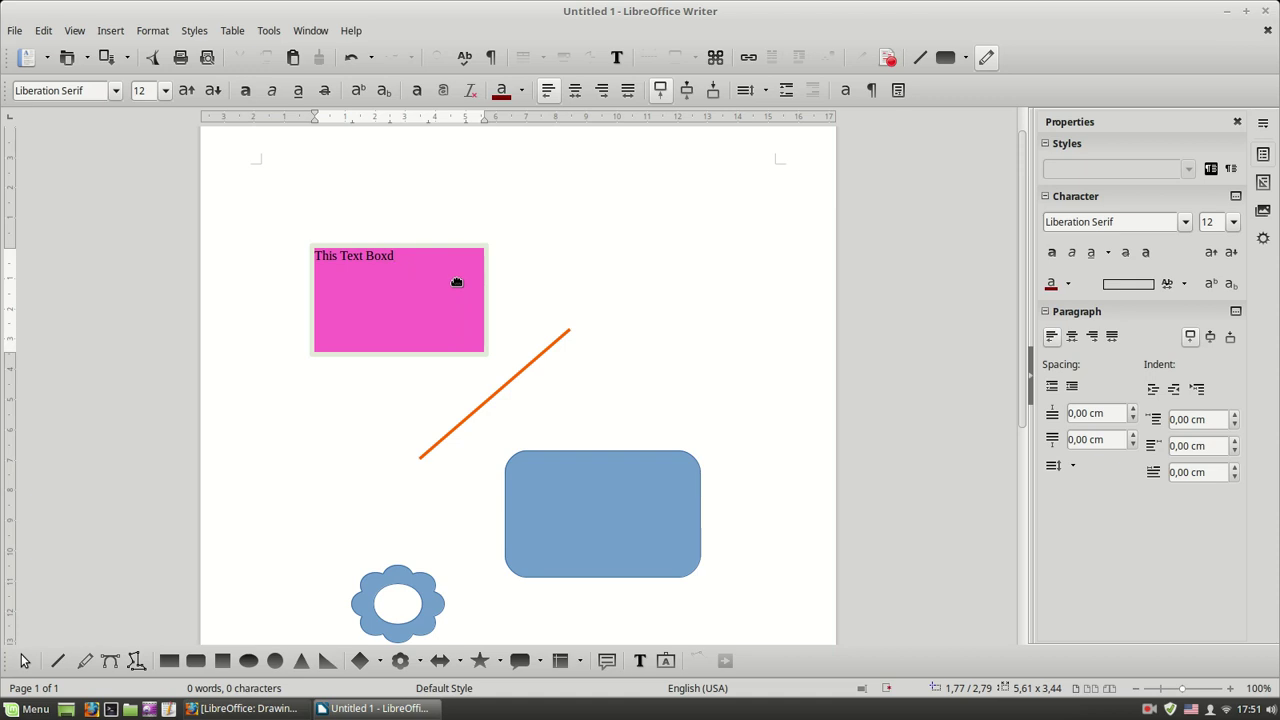
left_click_drag(396, 256, 320, 265)
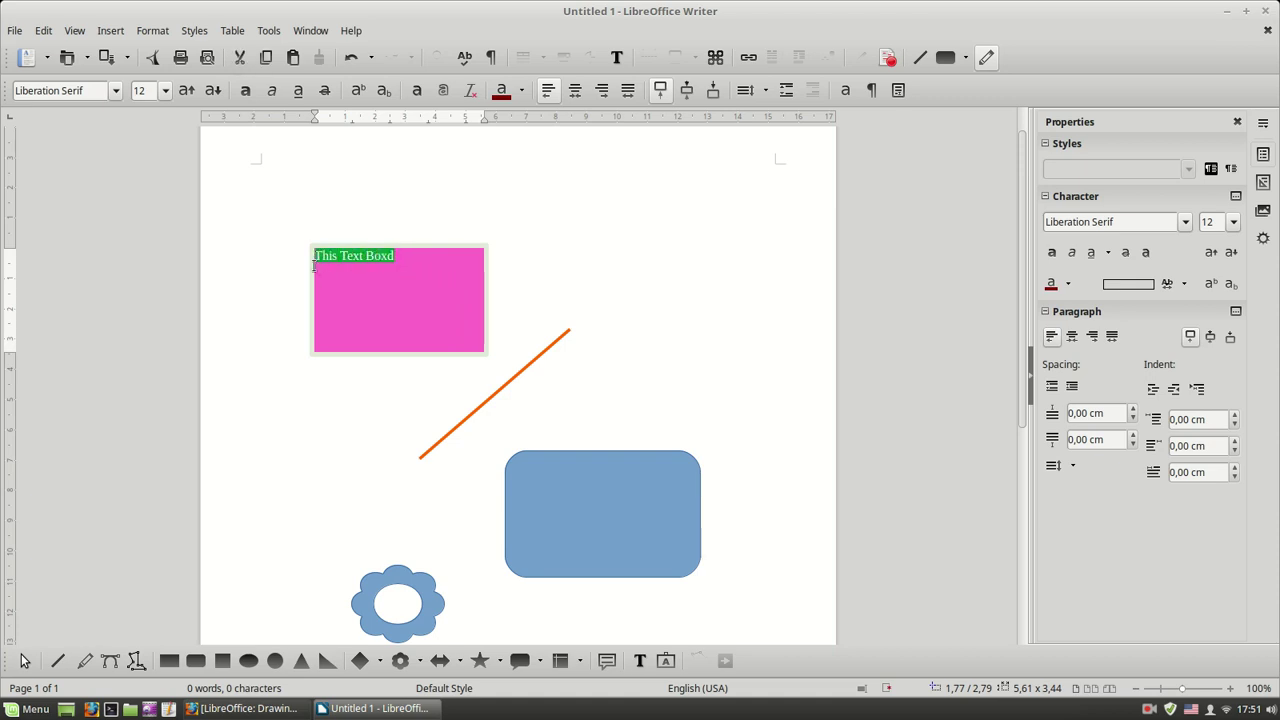
left_click(245, 90)
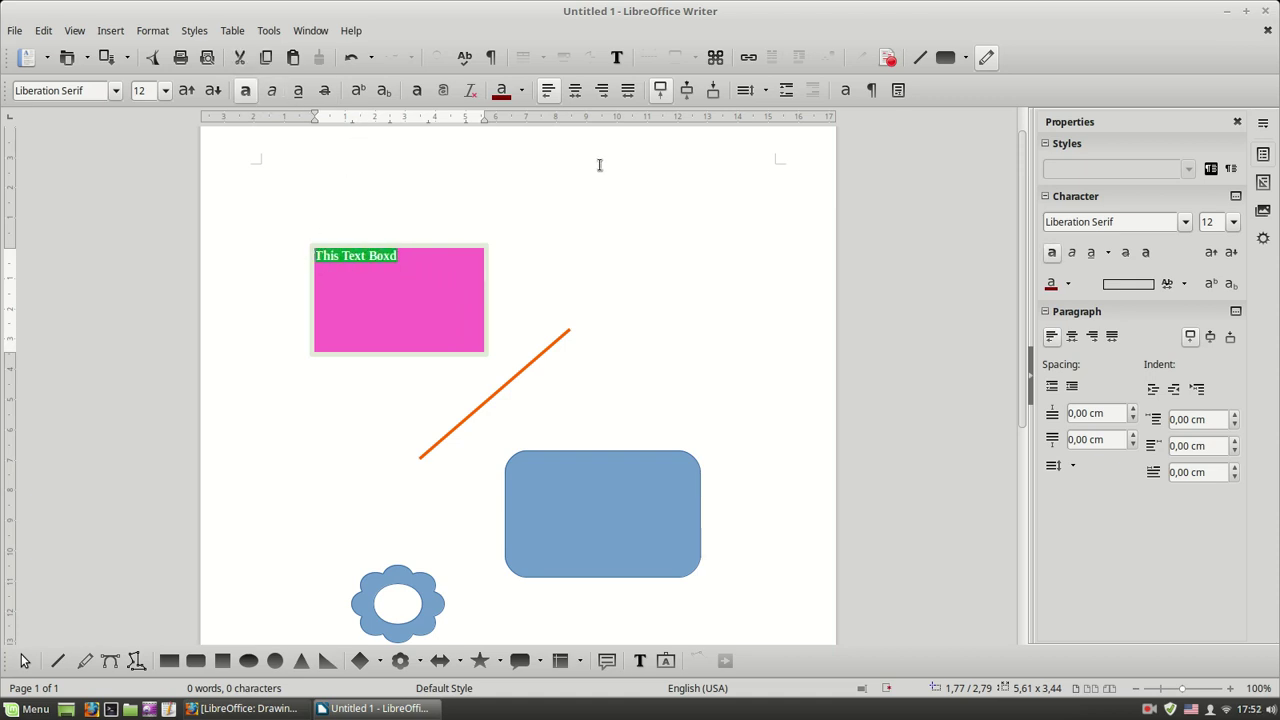
left_click(575, 90)
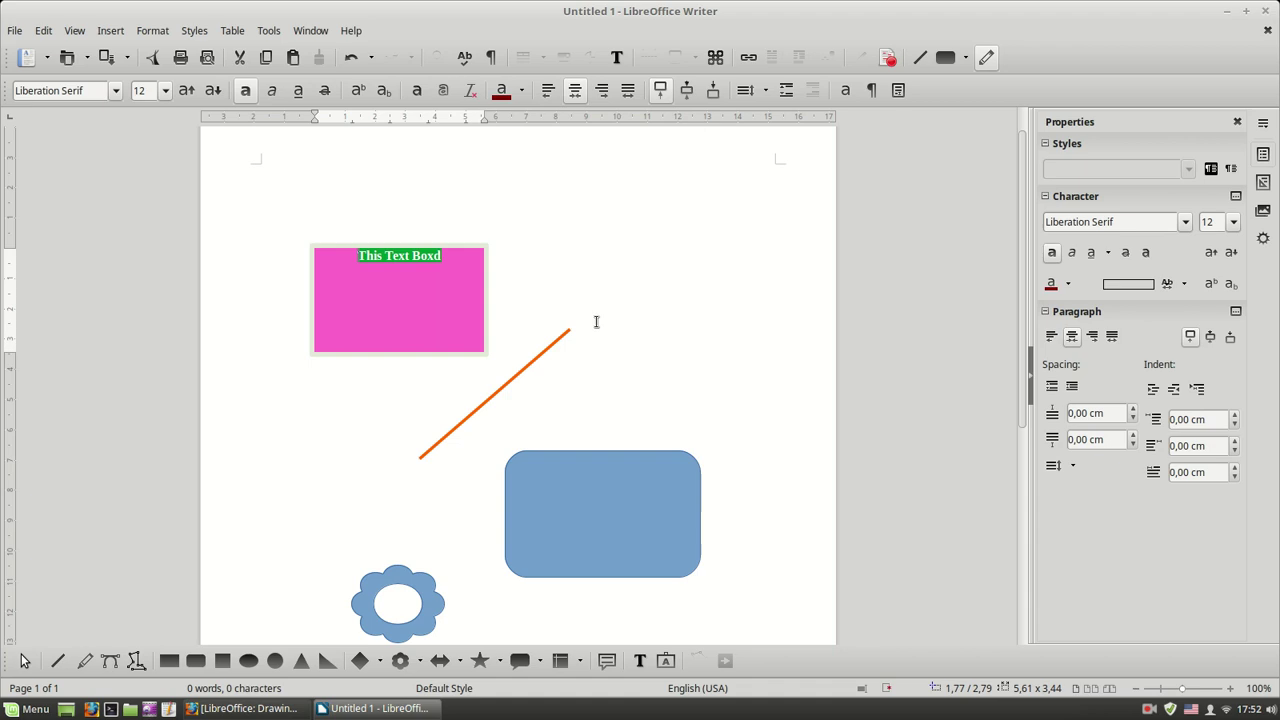
left_click(549, 260)
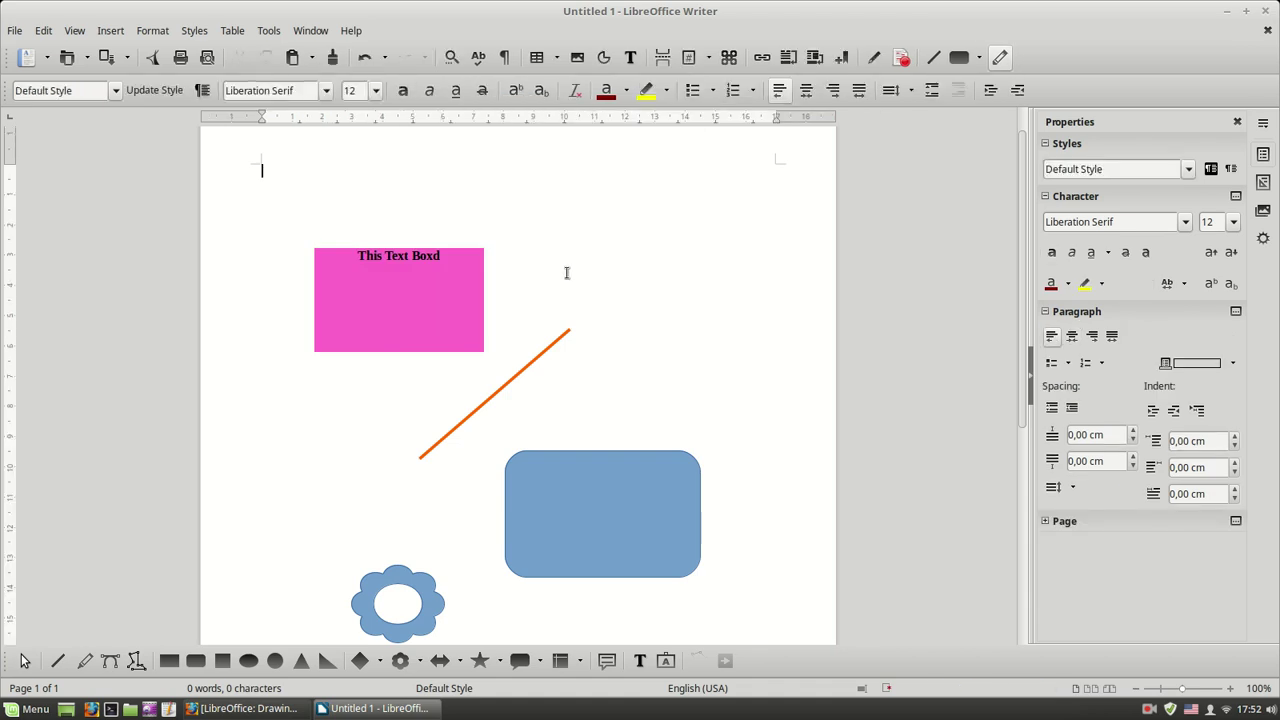
Move the text box to about 1.26 / 1.68 cm and change its fill colour to yellow
left_click(460, 257)
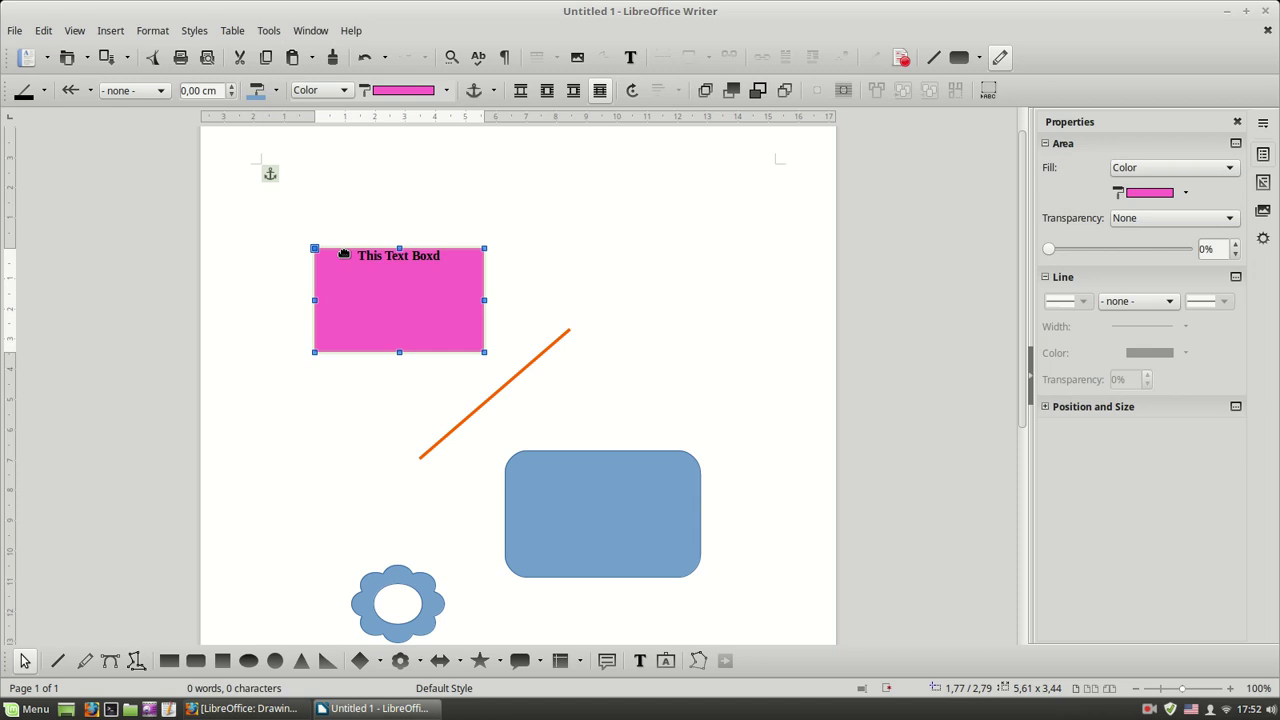
left_click_drag(344, 253, 329, 219)
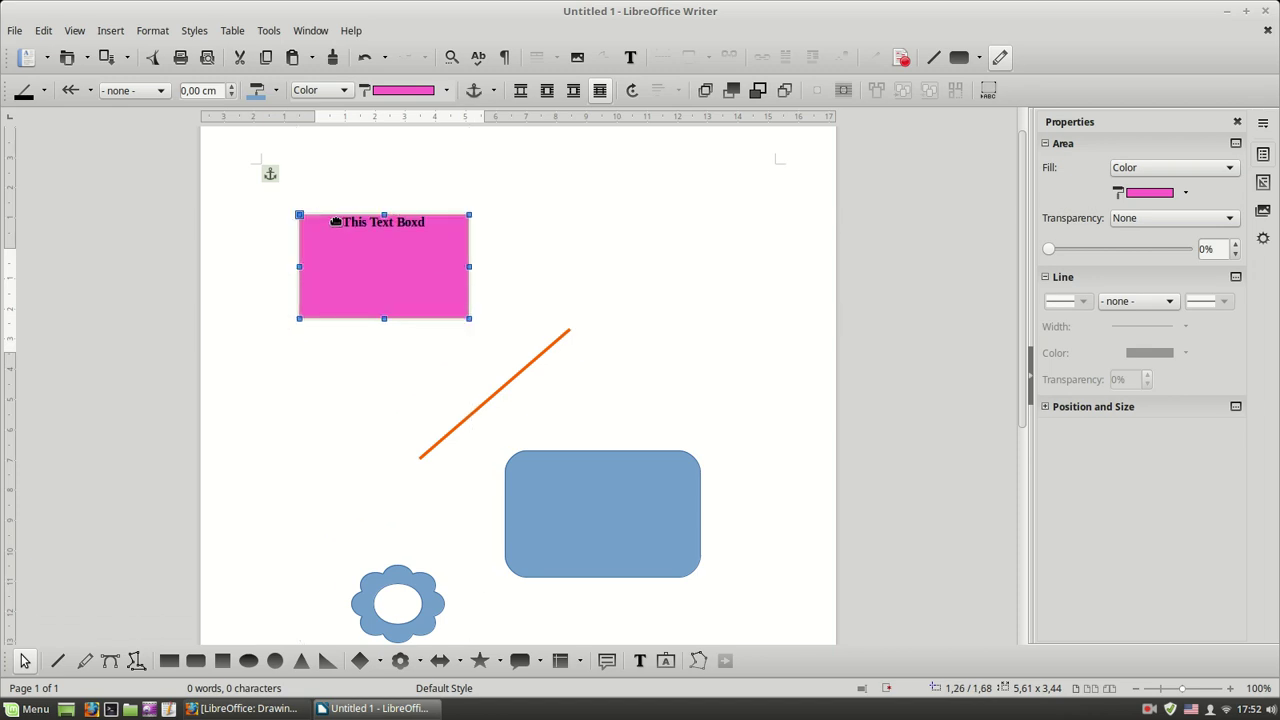
left_click(275, 91)
left_click(272, 182)
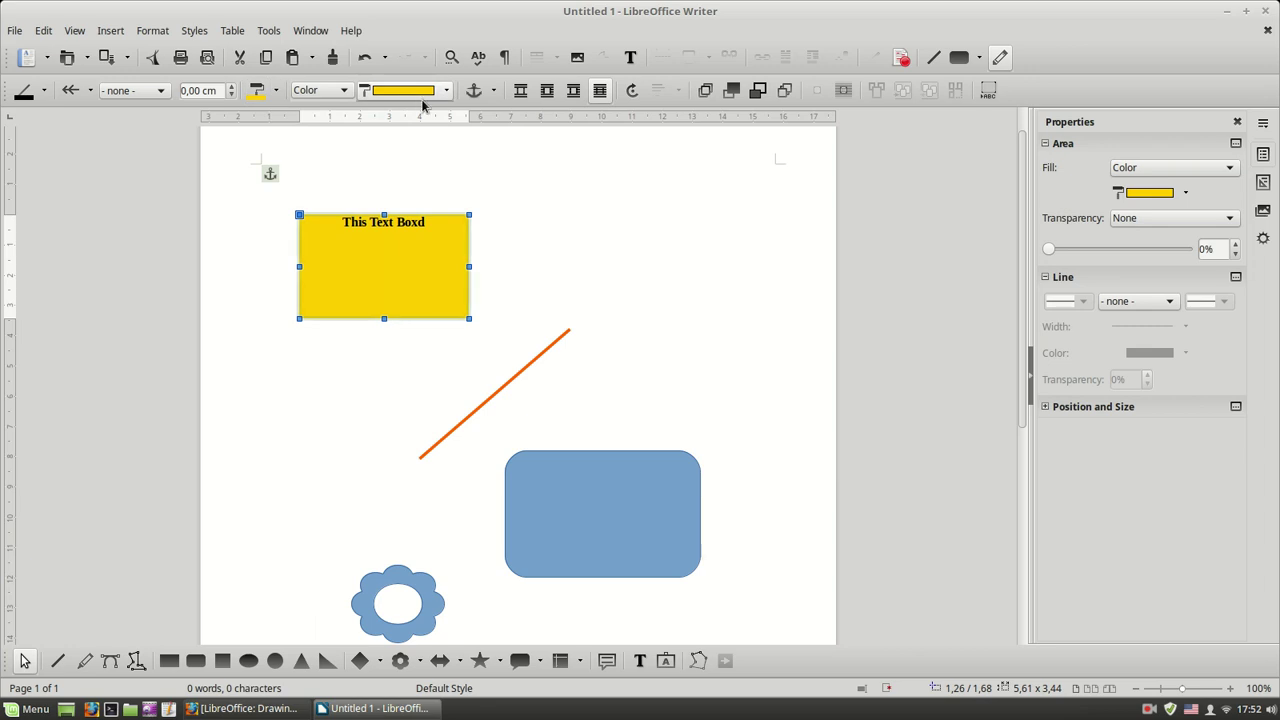
left_click(506, 199)
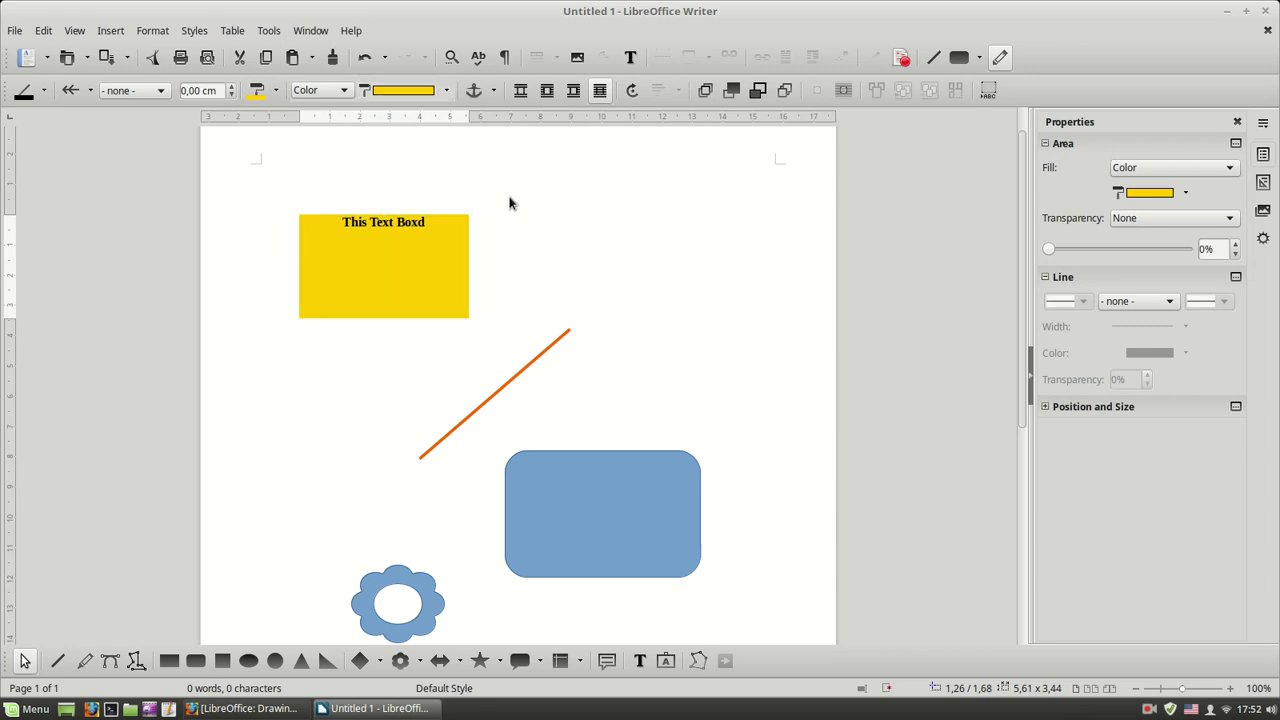
left_click(383, 240)
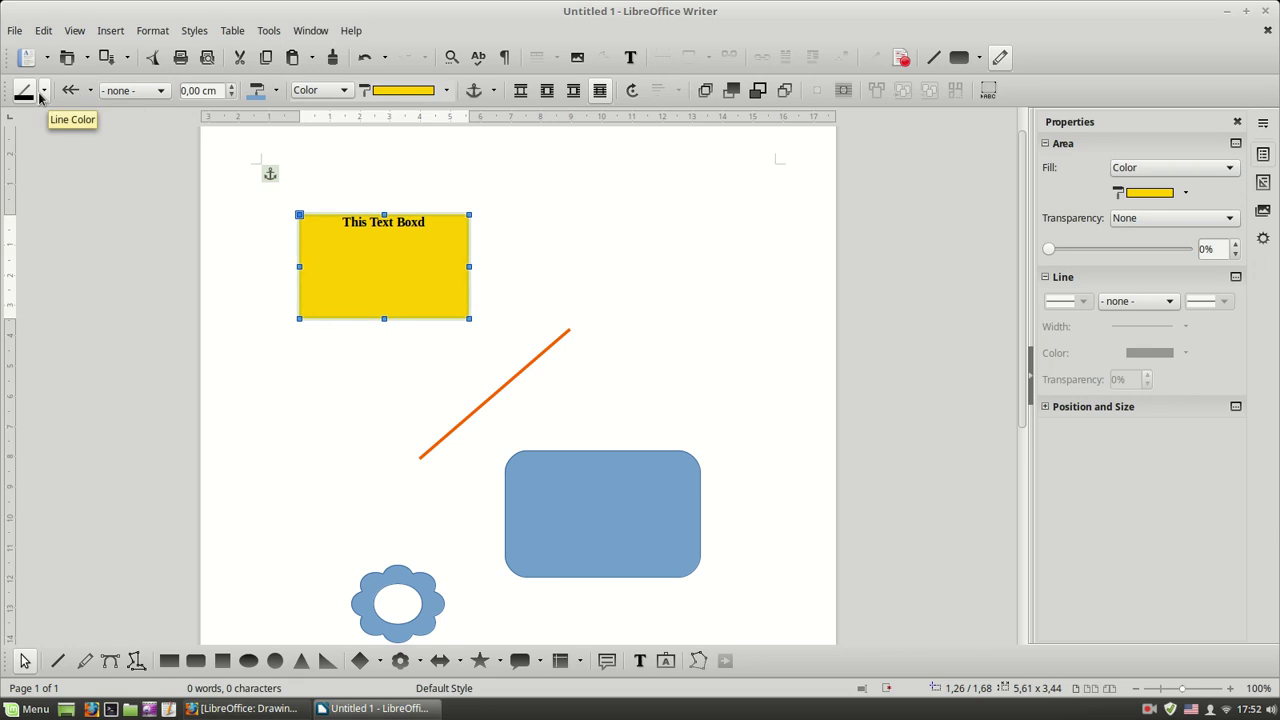
left_click(559, 277)
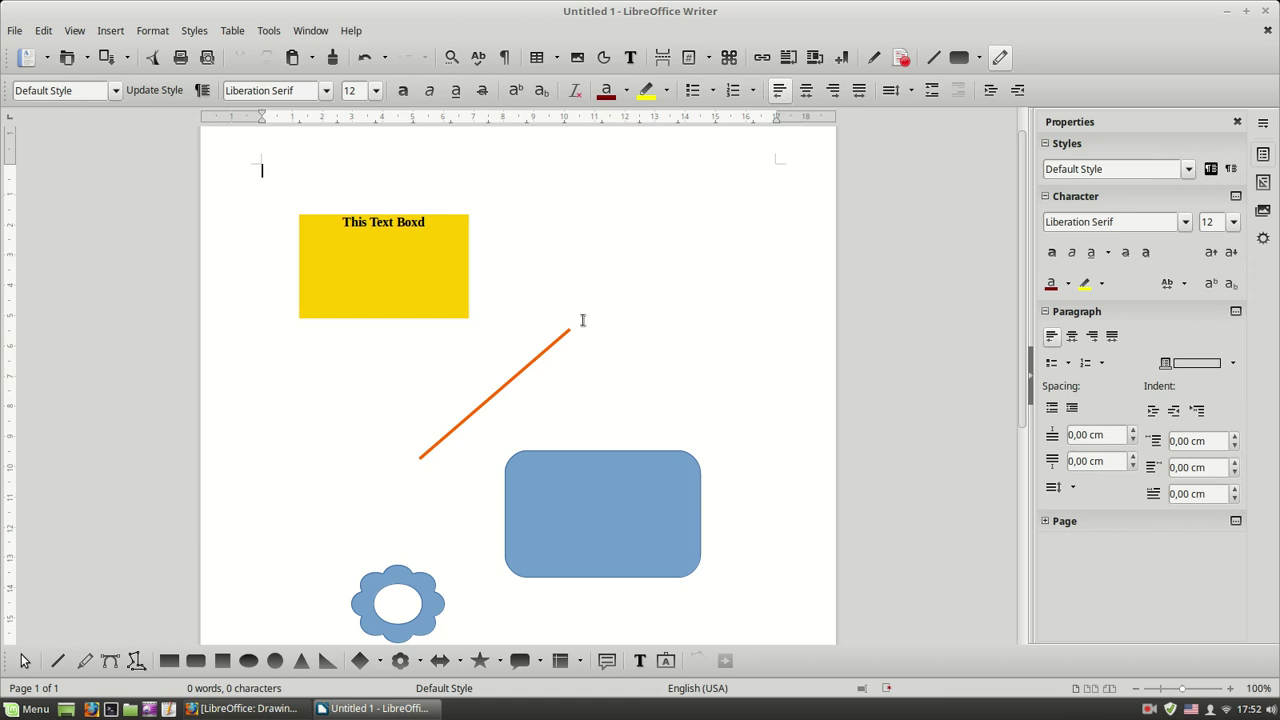
scroll(600, 330, "up", 1)
scroll(600, 334, "down", 3)
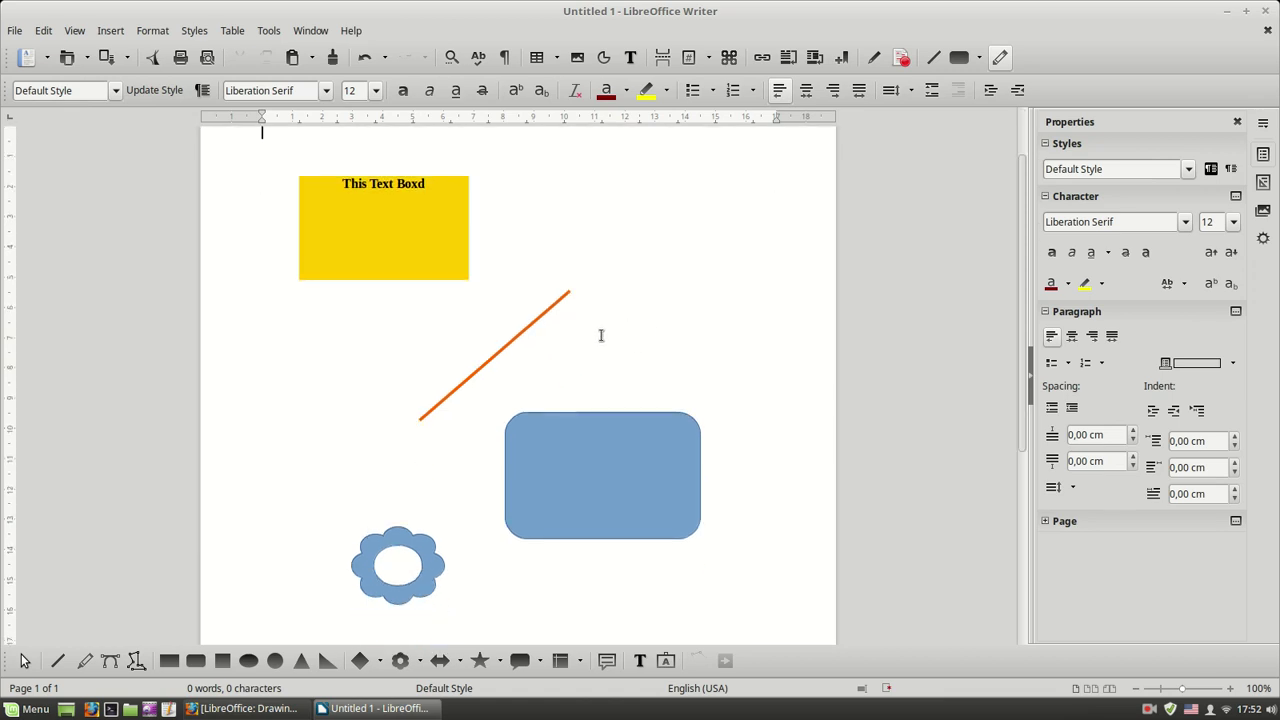
scroll(597, 340, "up", 2)
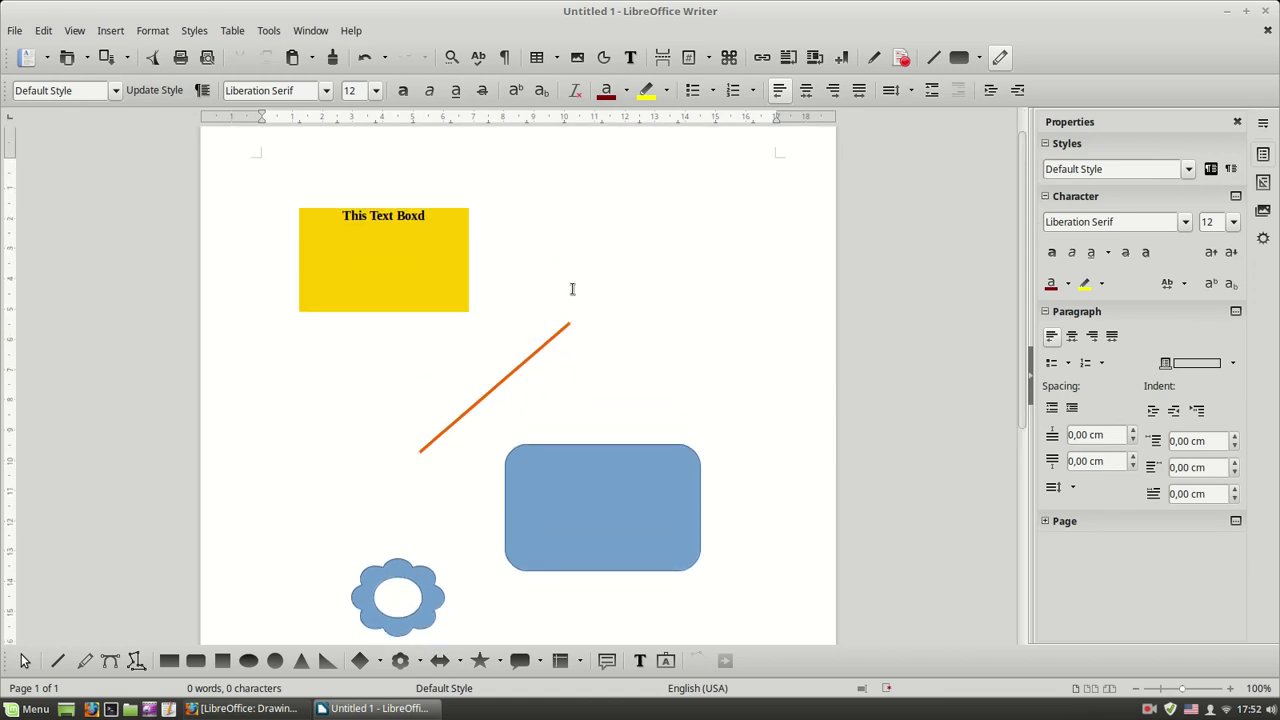